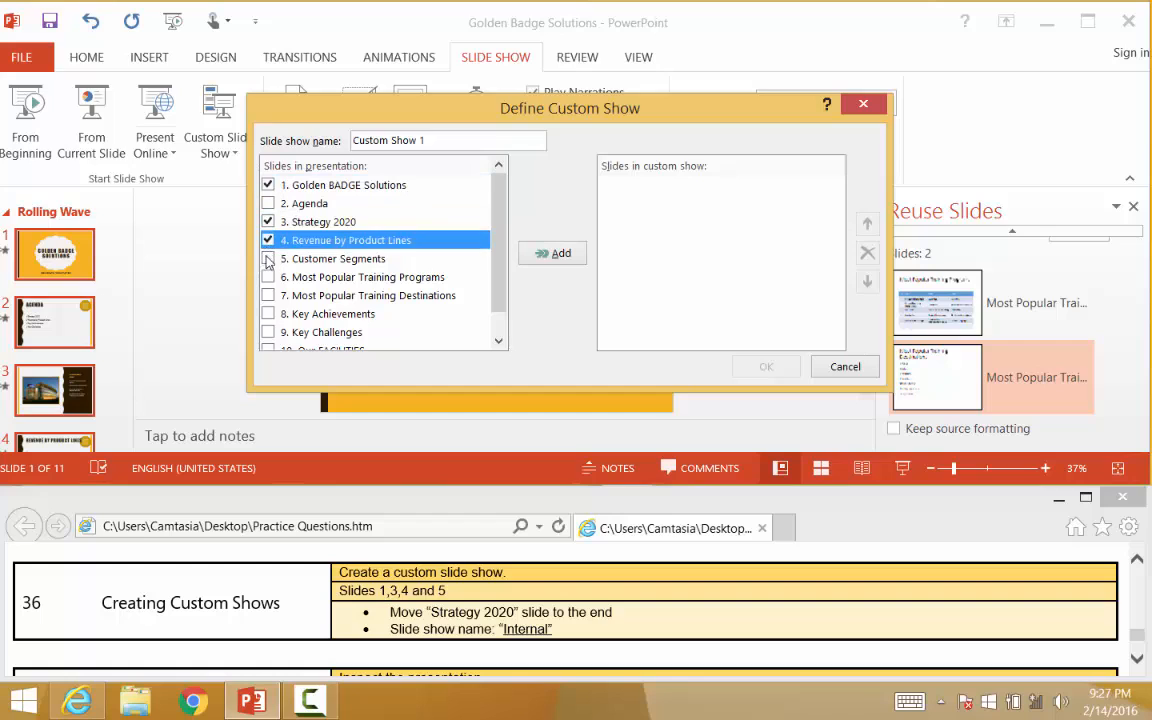
Add slides 1, 3, 4 and 5 to the custom show and move Strategy 2020 to the end of its list
click(268, 258)
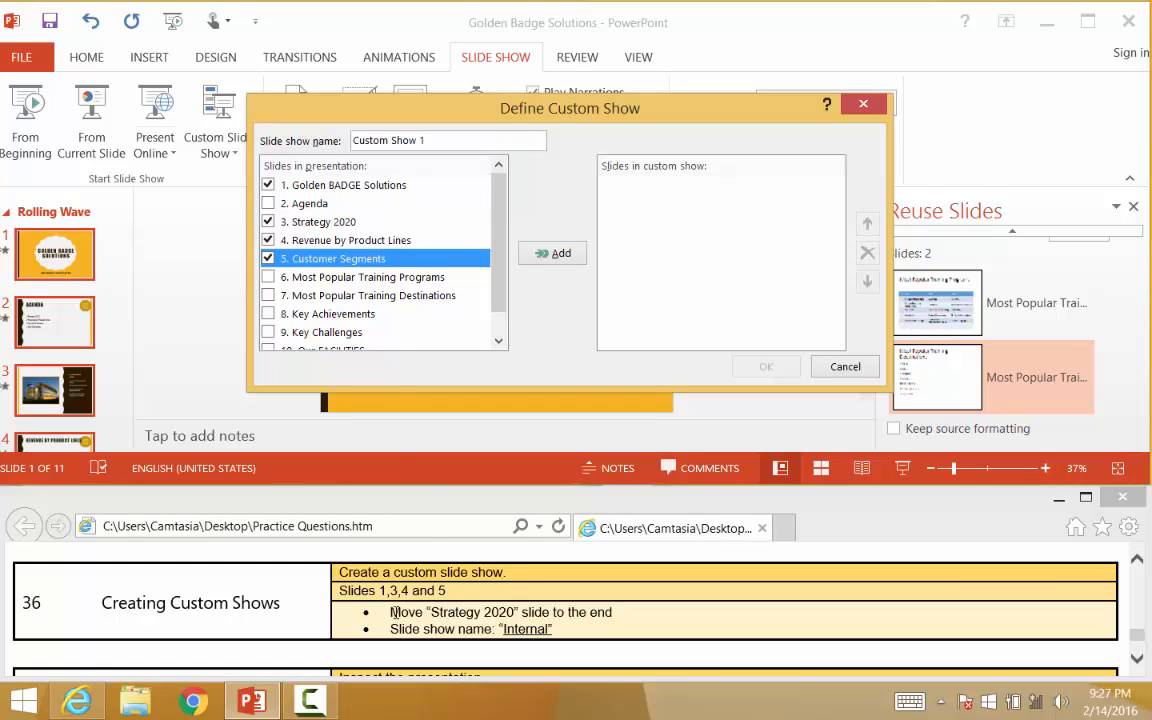
click(551, 256)
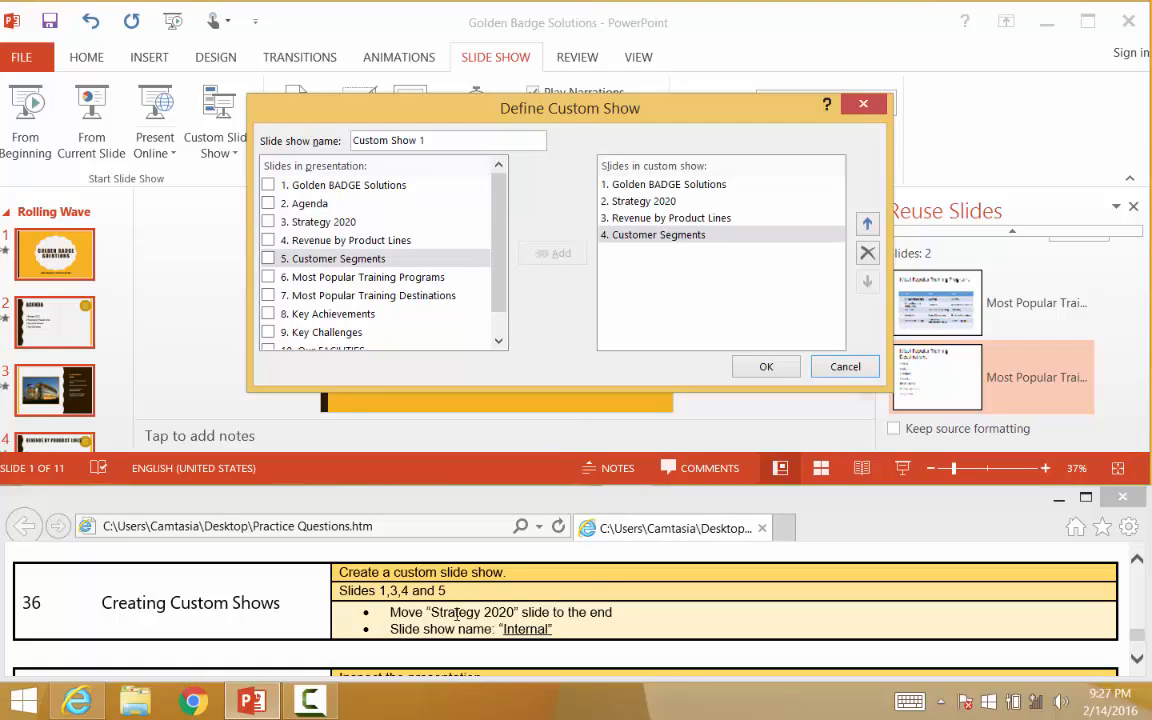
click(640, 201)
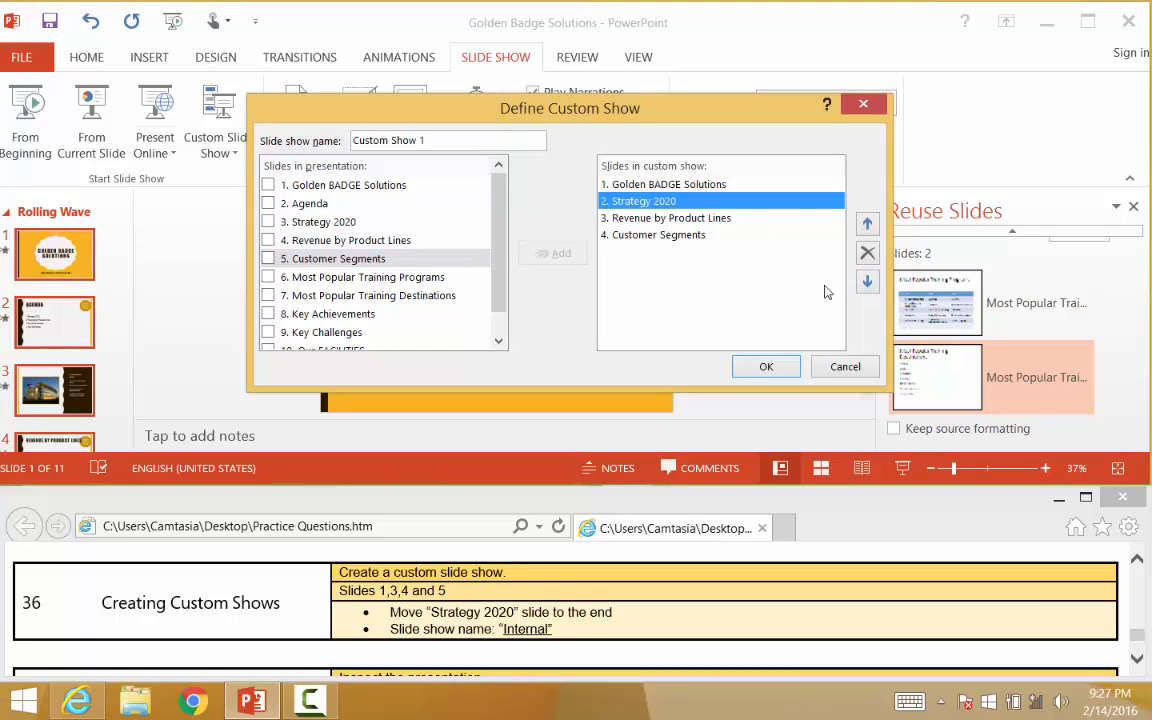
click(868, 283)
click(868, 283)
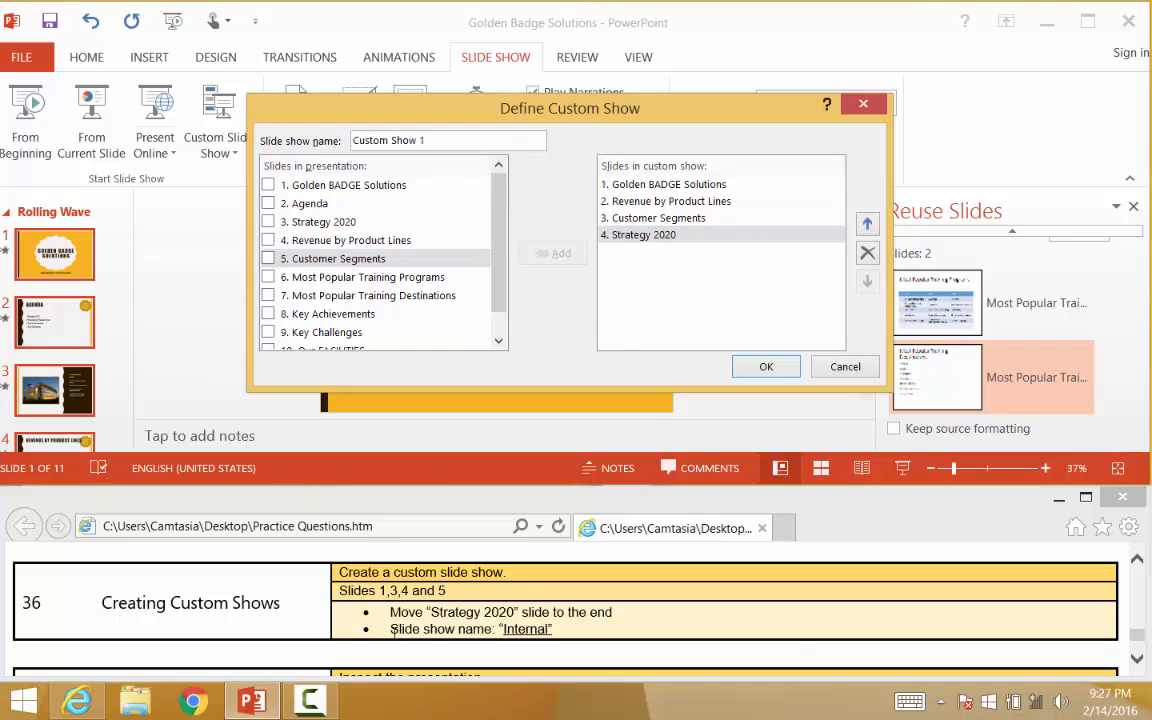
Name the custom show Internal, confirm it, and close the custom shows list
drag(443, 144, 300, 140)
text(Internal)
click(766, 366)
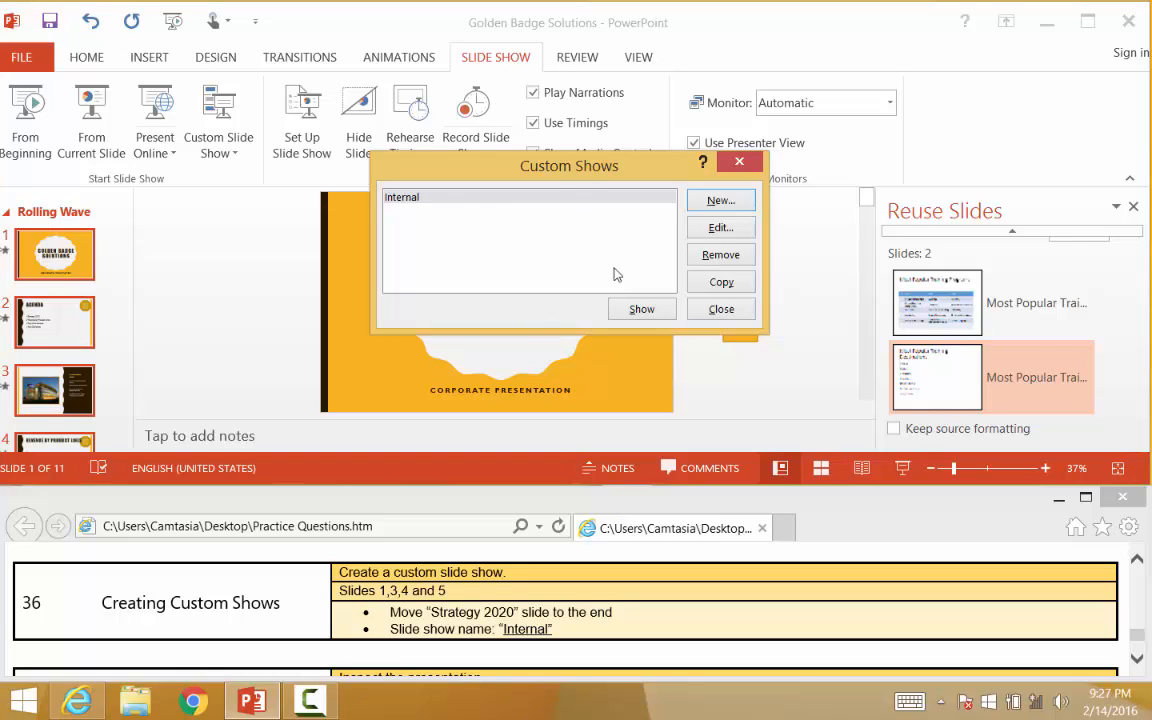
click(721, 310)
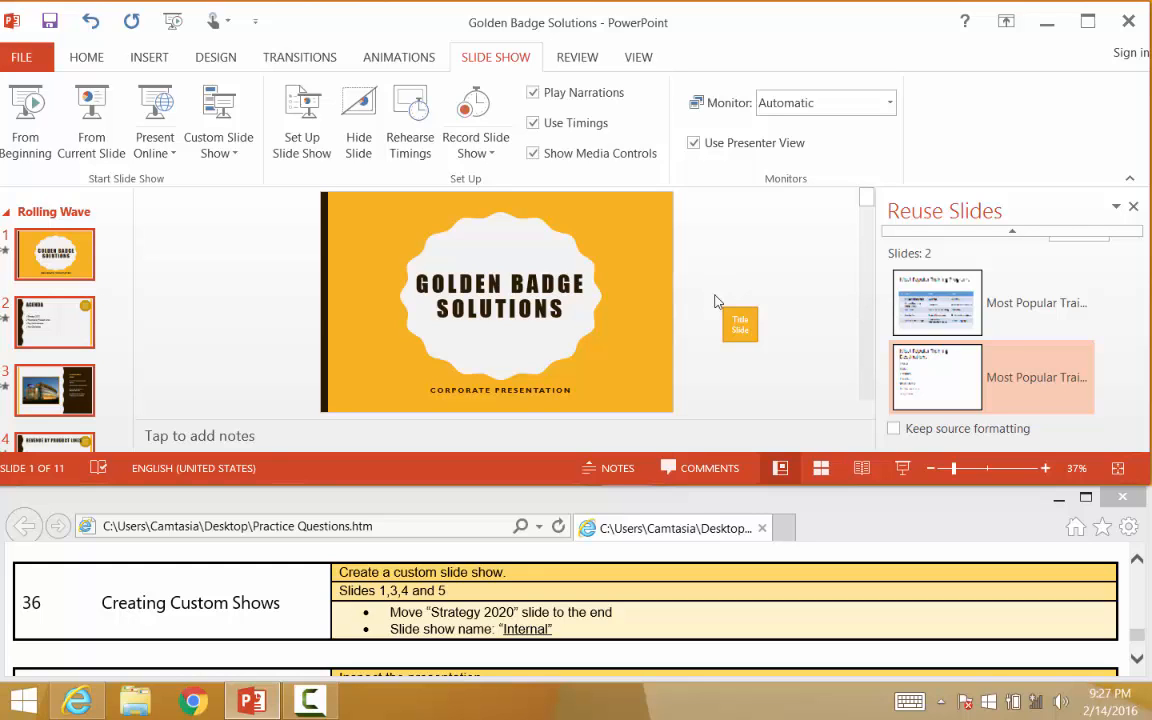
Save the presentation and open the Document Inspector from the file's Check for Issues options
click(1137, 664)
click(1137, 664)
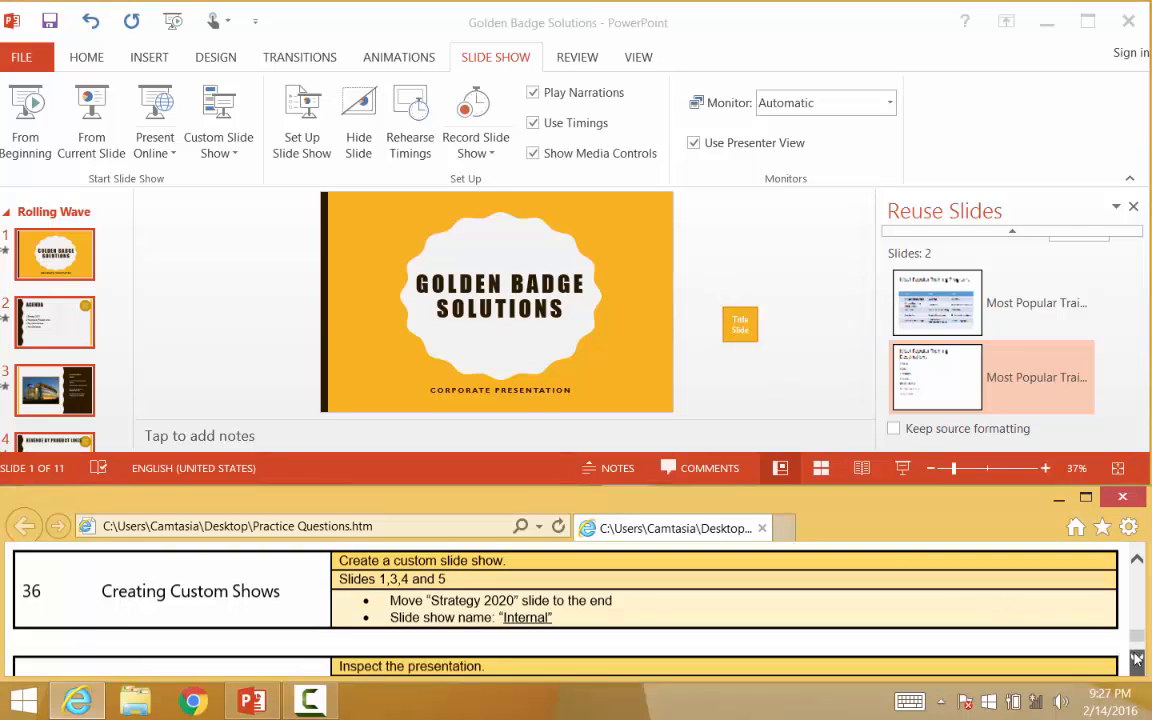
click(1137, 664)
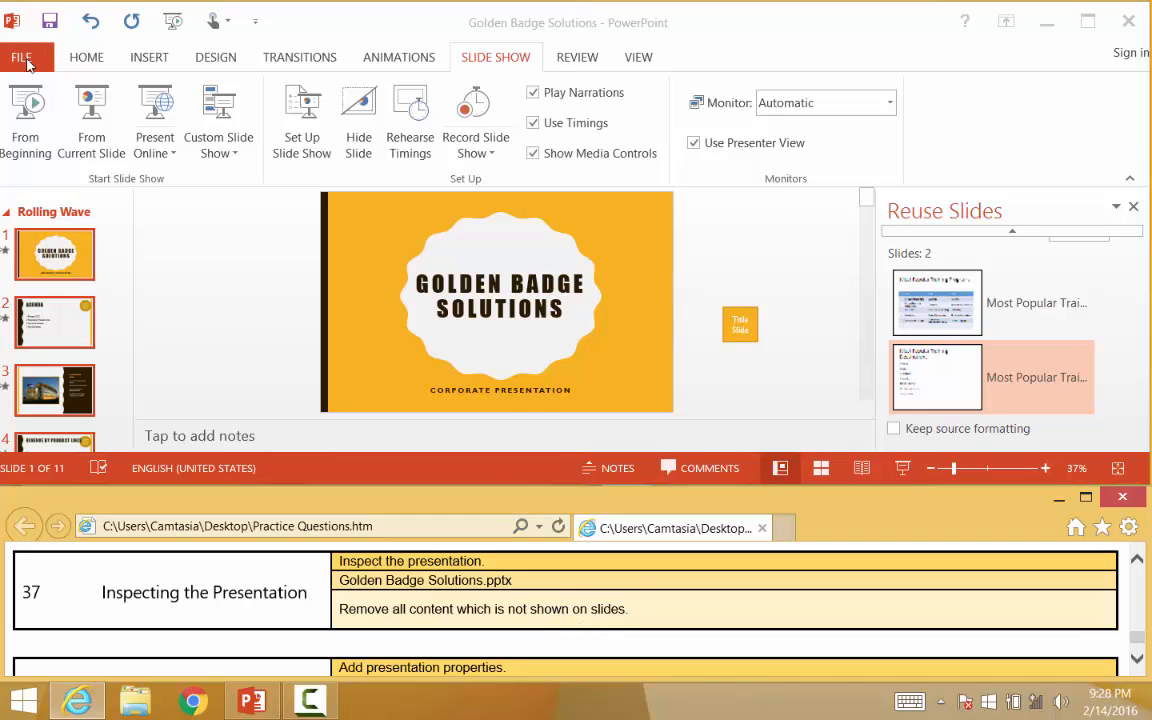
click(28, 64)
click(24, 60)
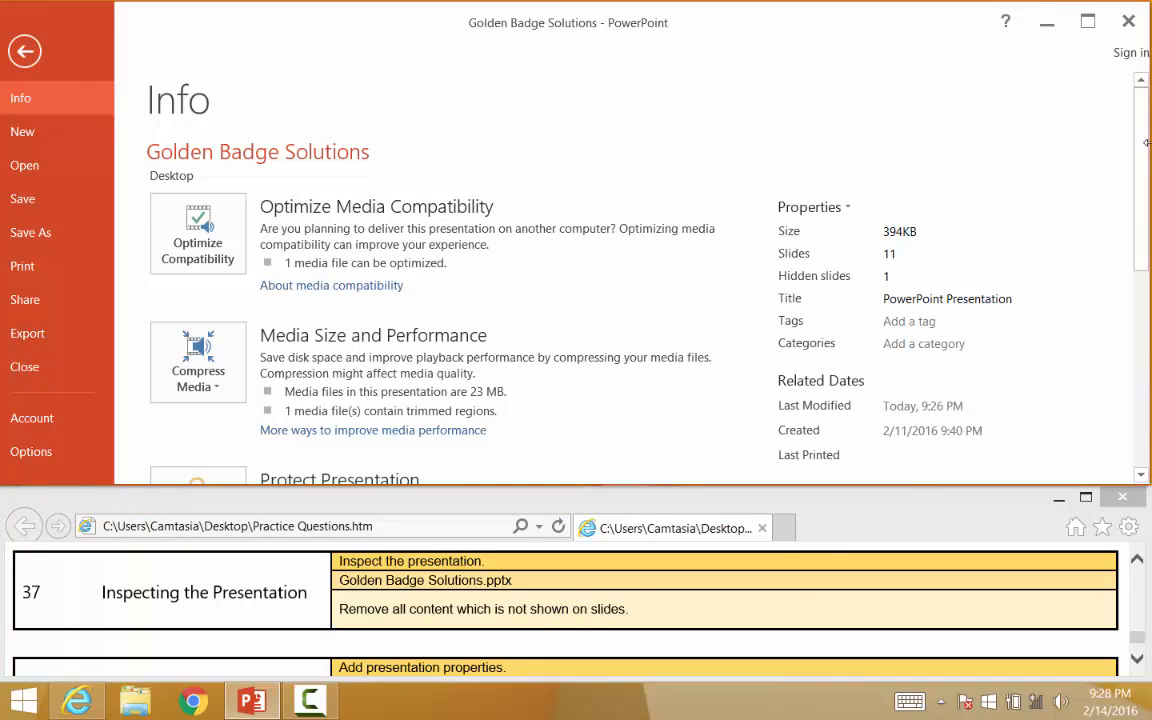
drag(1143, 120, 1145, 326)
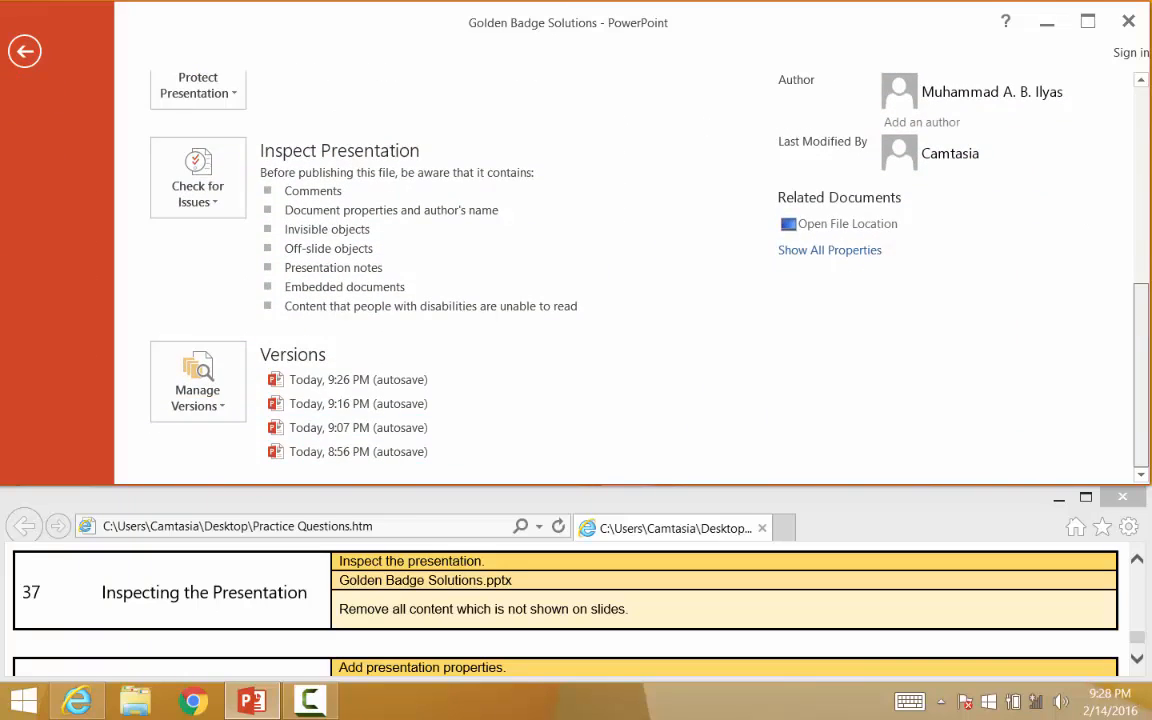
click(222, 200)
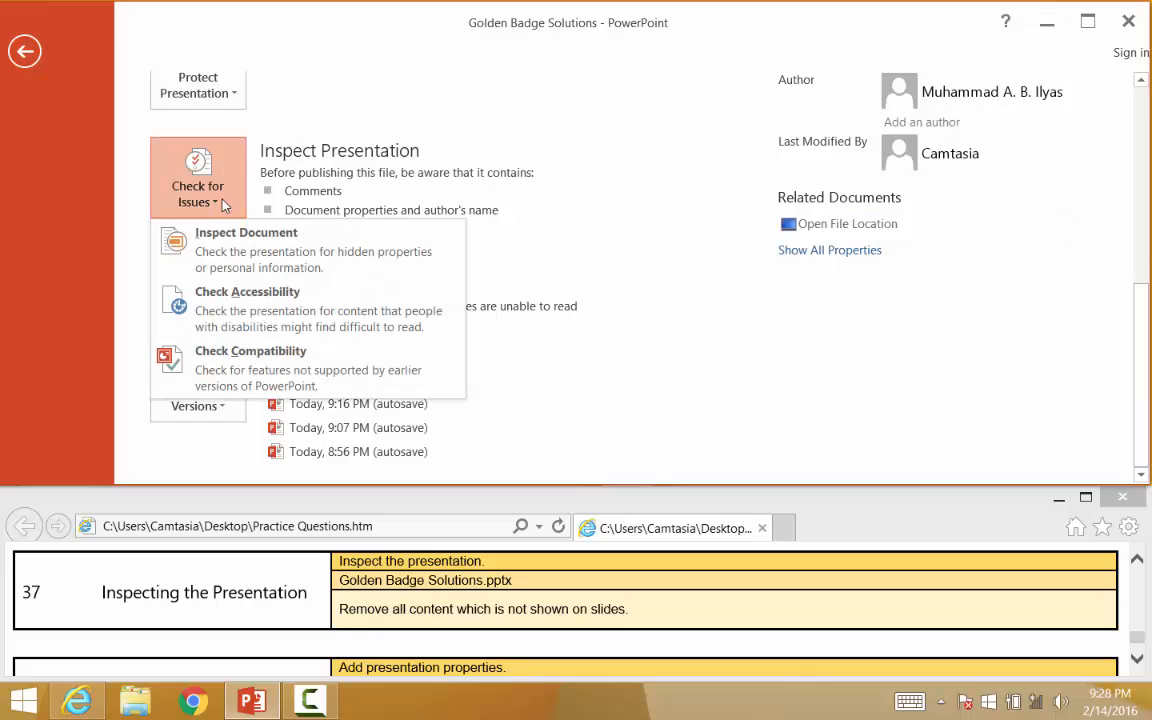
click(238, 247)
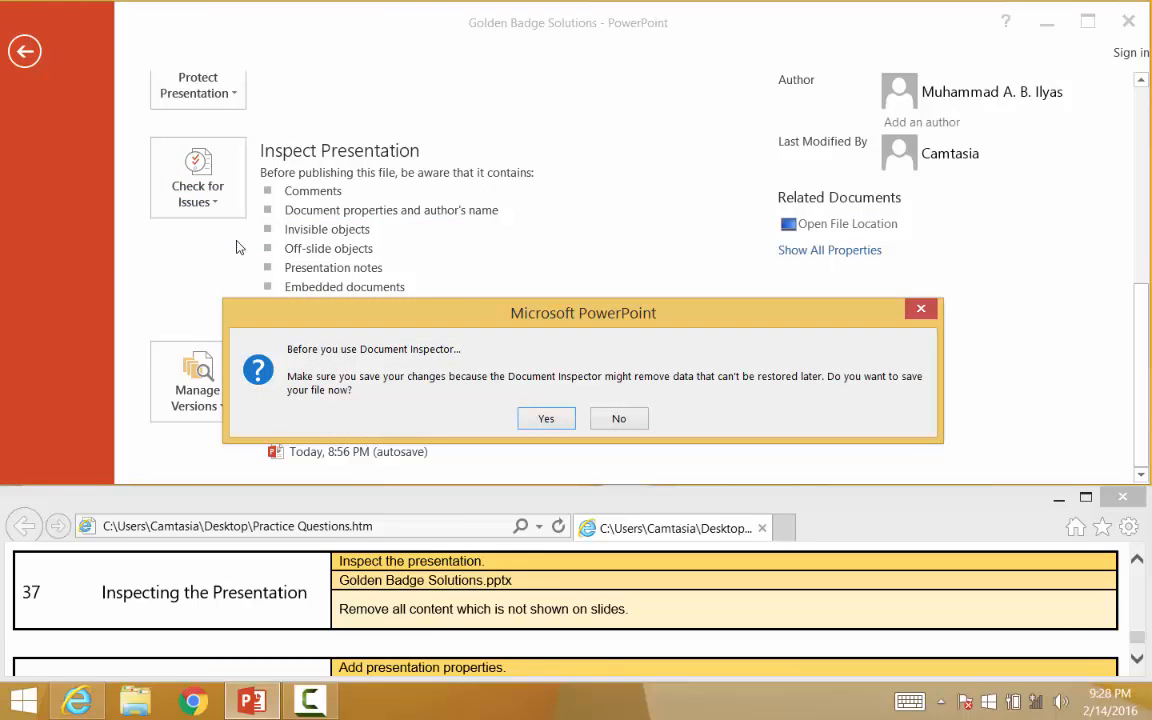
click(546, 420)
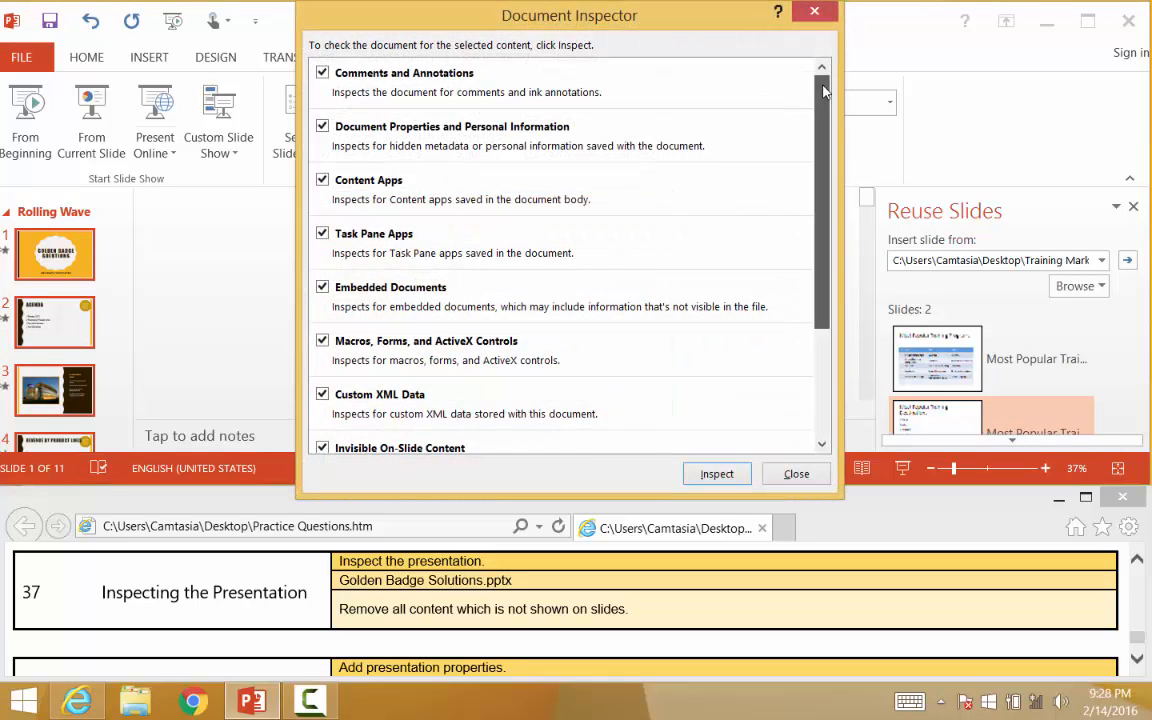
Inspect the presentation with all content categories selected
drag(822, 96, 840, 265)
click(322, 349)
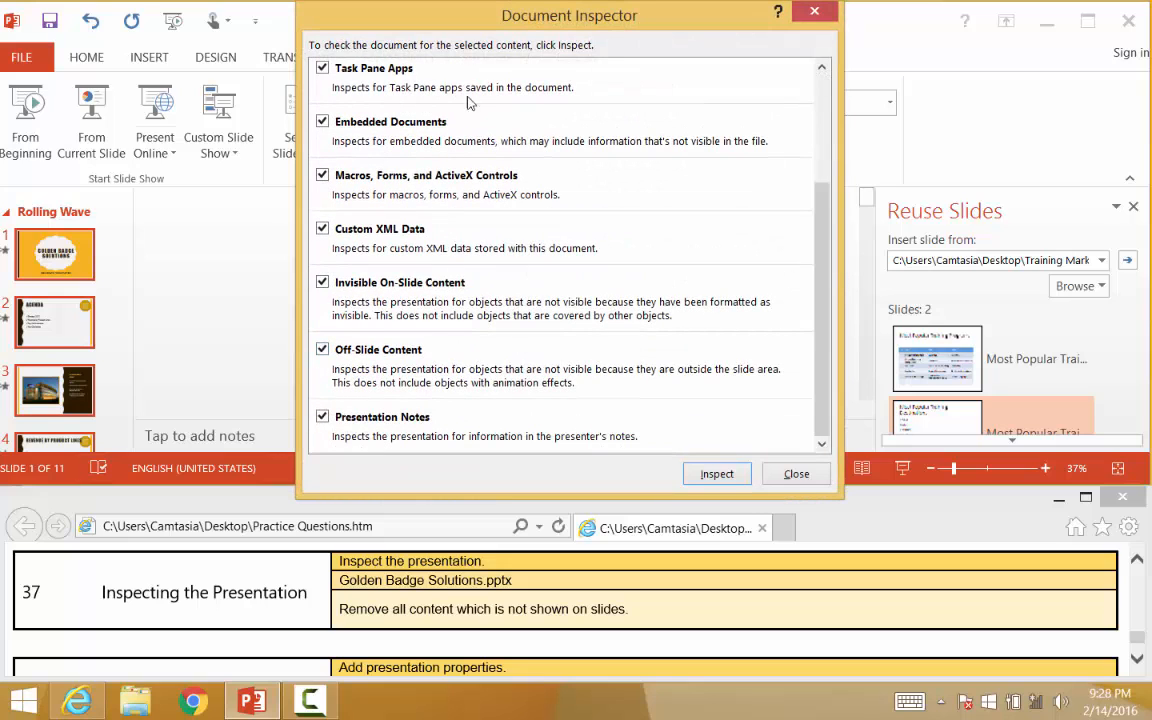
drag(828, 414, 828, 247)
scroll(834, 378, down, 3)
click(717, 476)
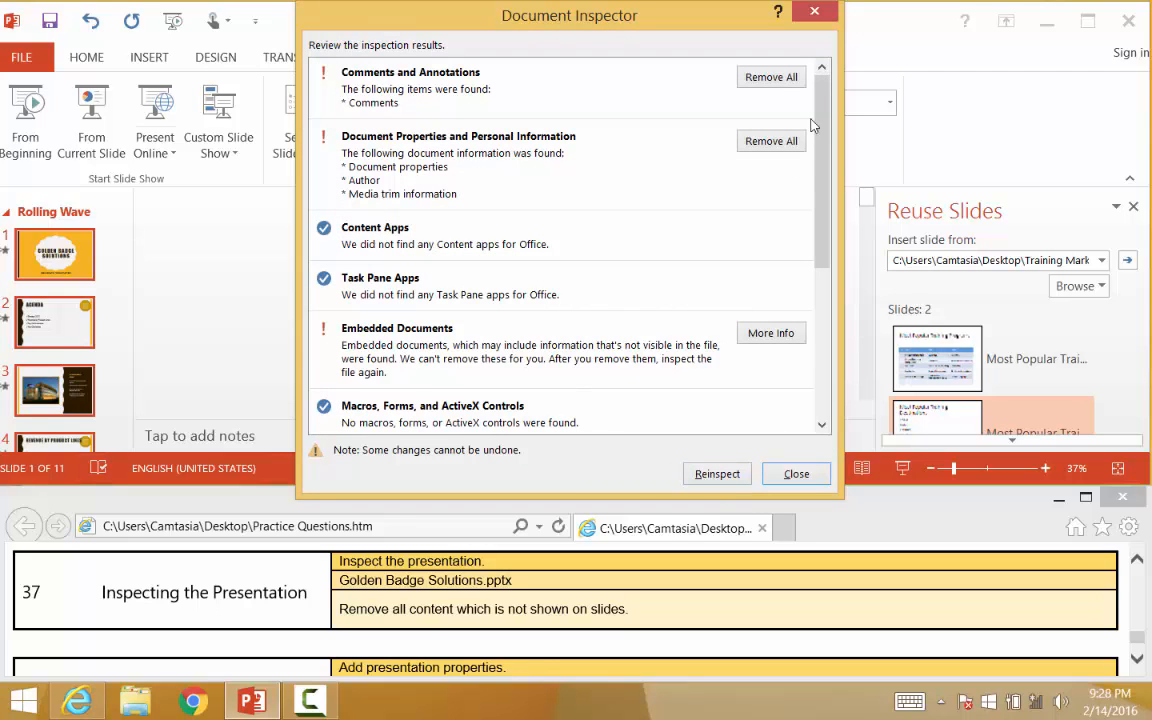
Remove all invisible on-slide content and all off-slide content from the presentation
scroll(812, 140, down, 5)
scroll(835, 72, up, 5)
drag(822, 198, 829, 373)
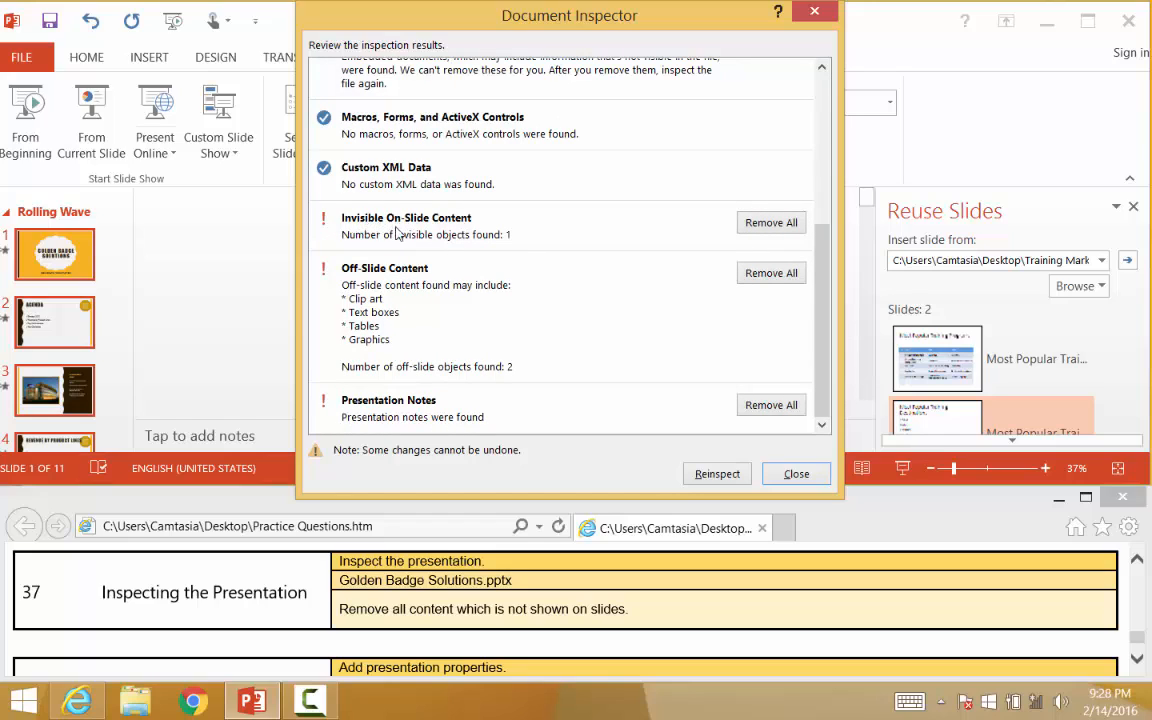
click(768, 223)
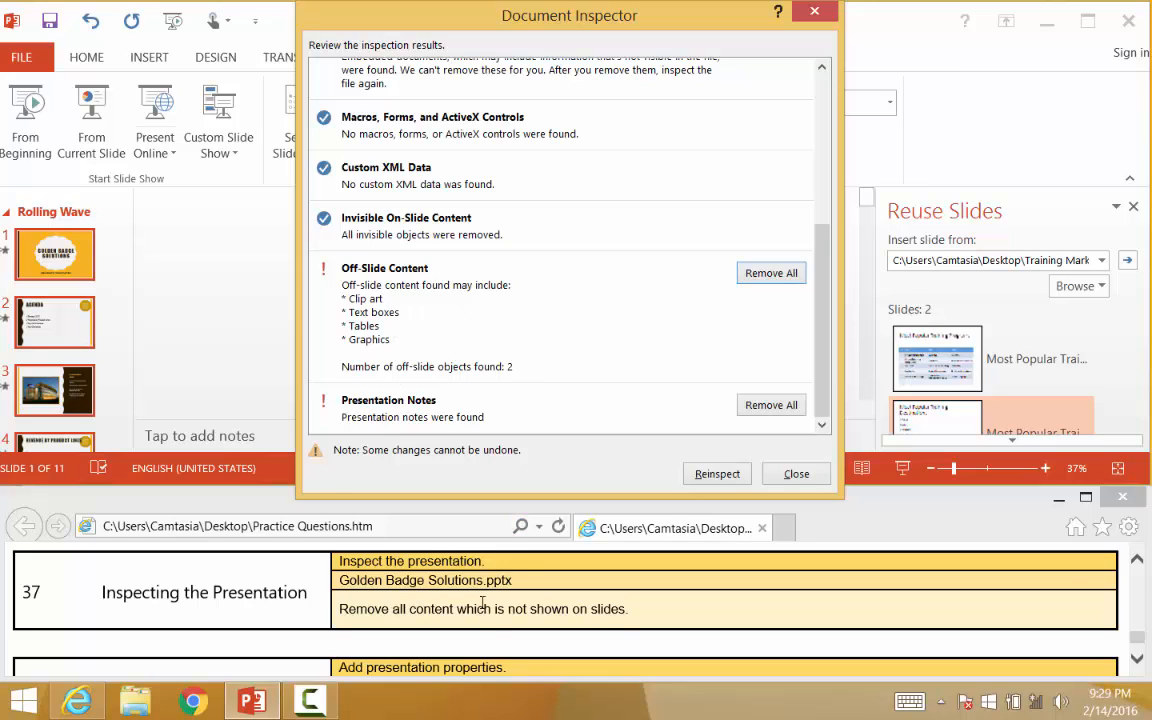
click(769, 274)
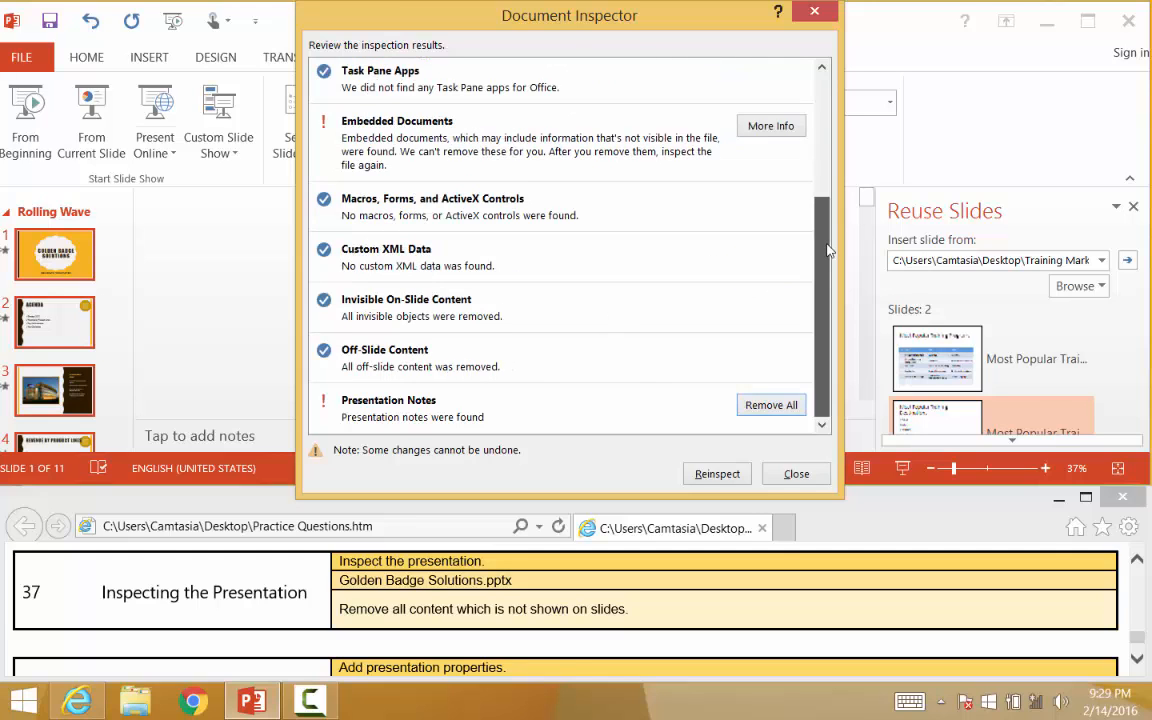
Close the Document Inspector
scroll(828, 250, up, 3)
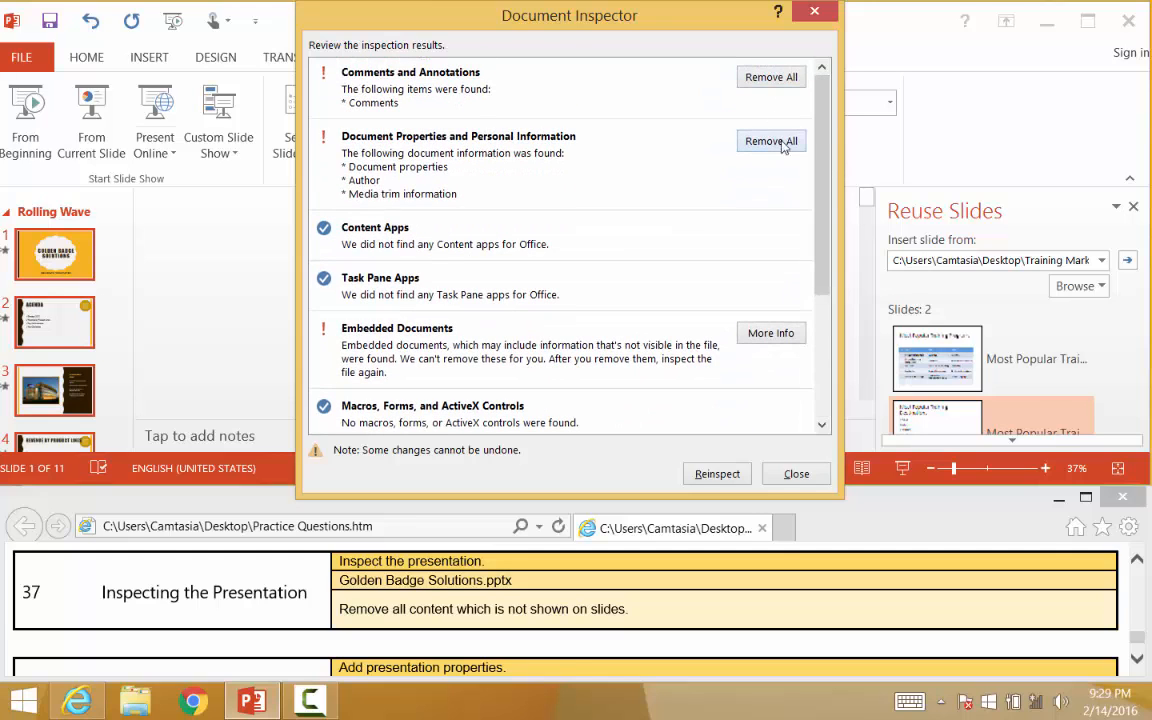
scroll(450, 300, down, 3)
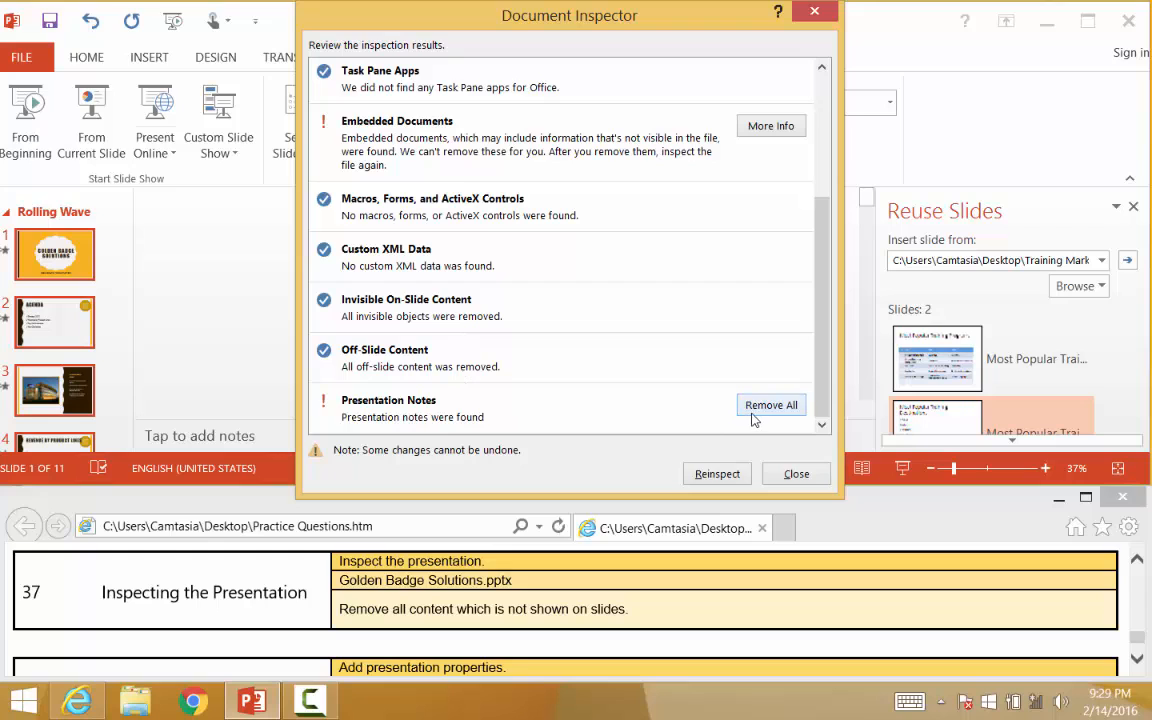
drag(822, 392, 816, 253)
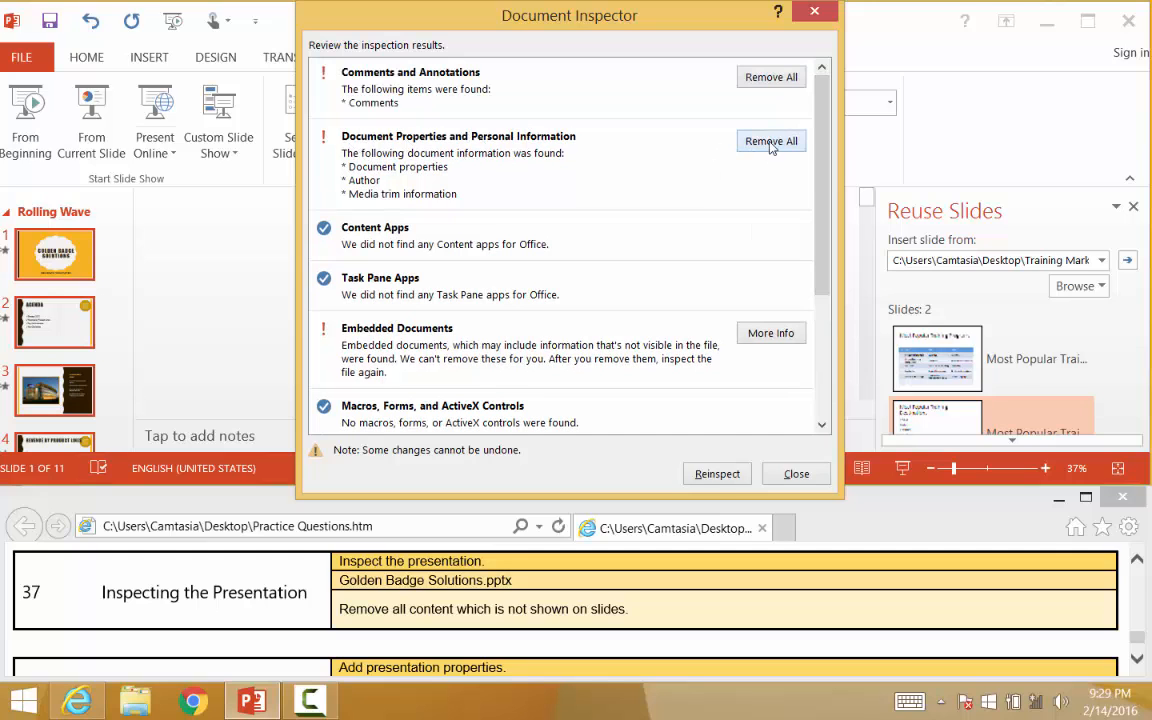
drag(821, 188, 820, 300)
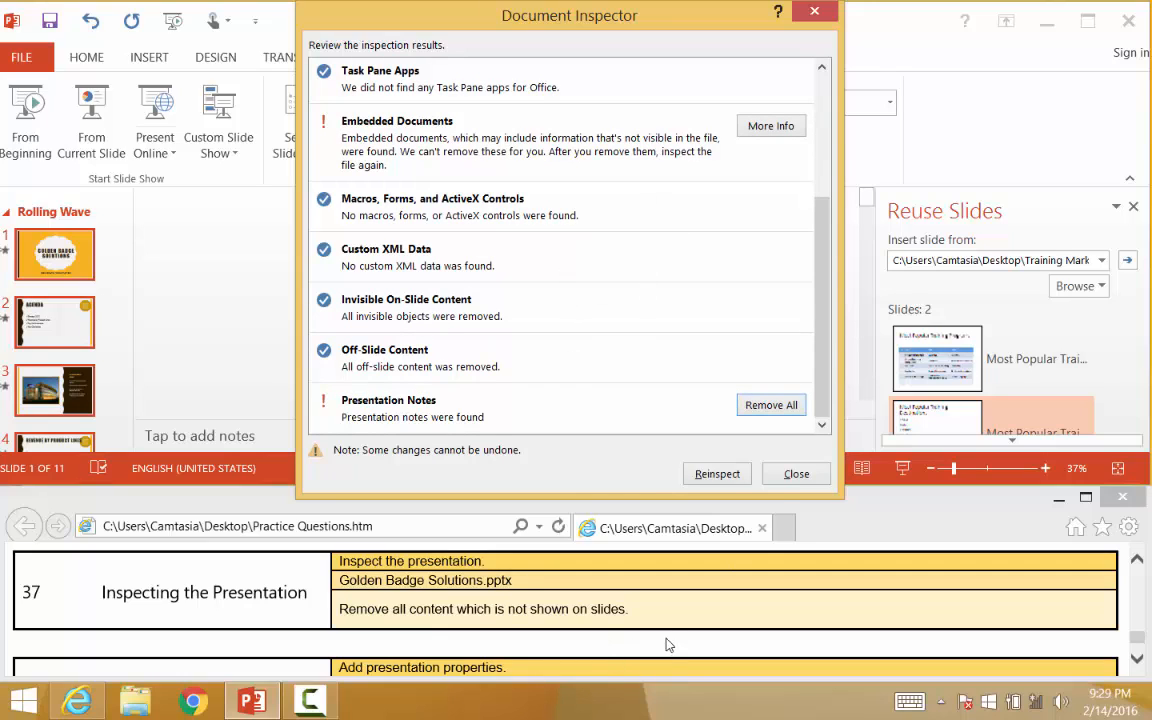
click(796, 476)
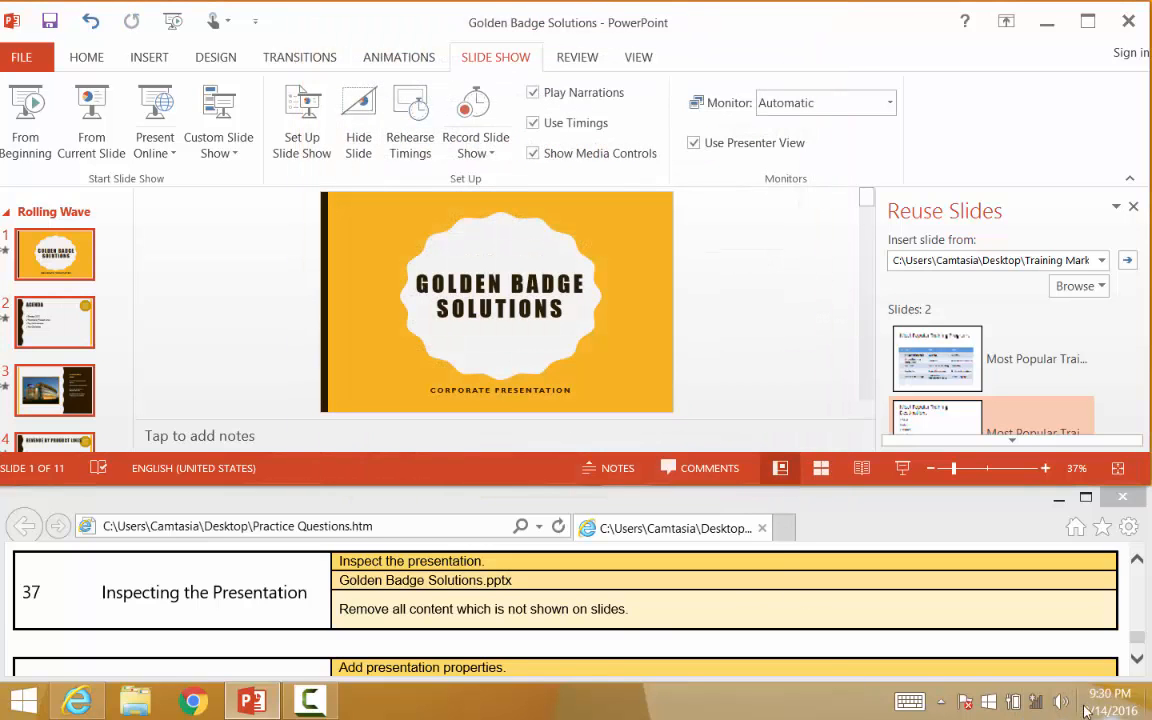
Set the presentation's Title property to Golden Badge Solutions
click(1137, 658)
click(1137, 658)
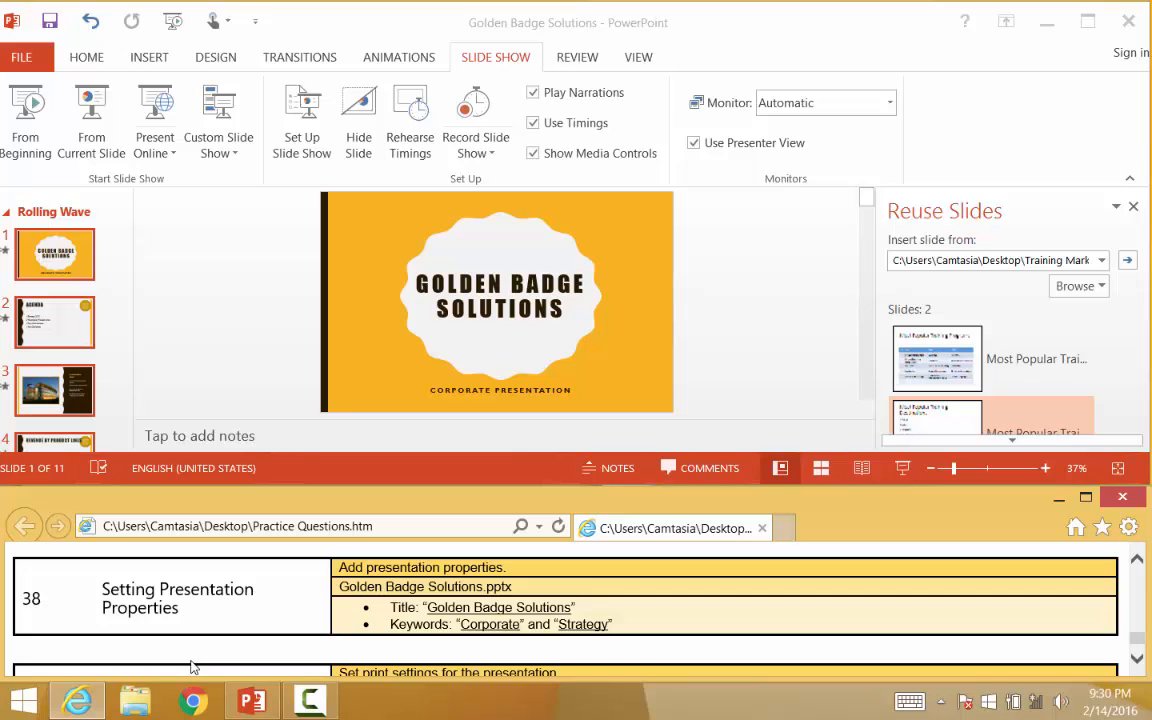
click(25, 61)
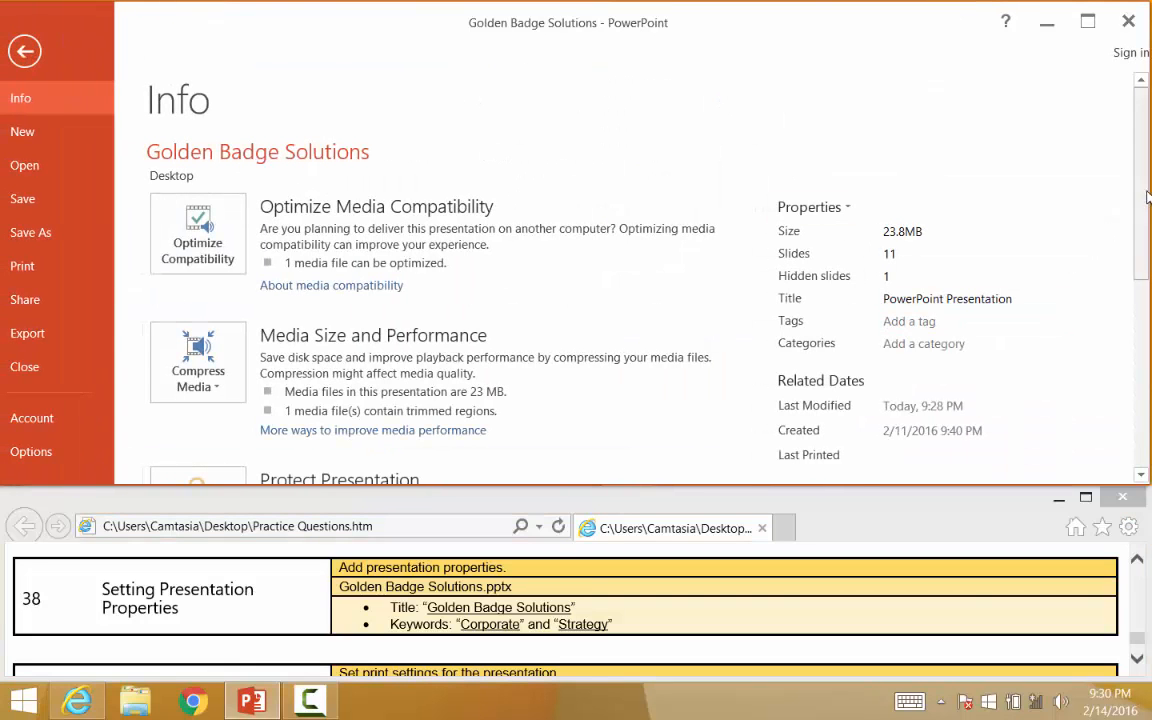
scroll(1148, 200, down, 2)
click(908, 191)
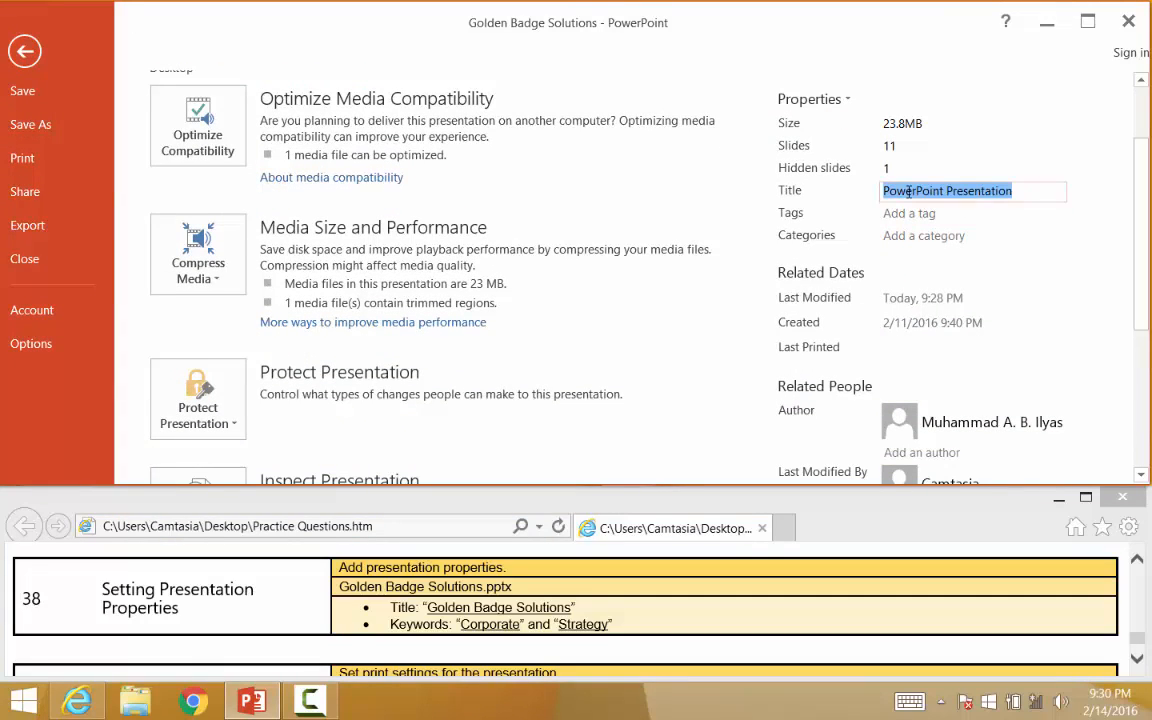
text(Gol)
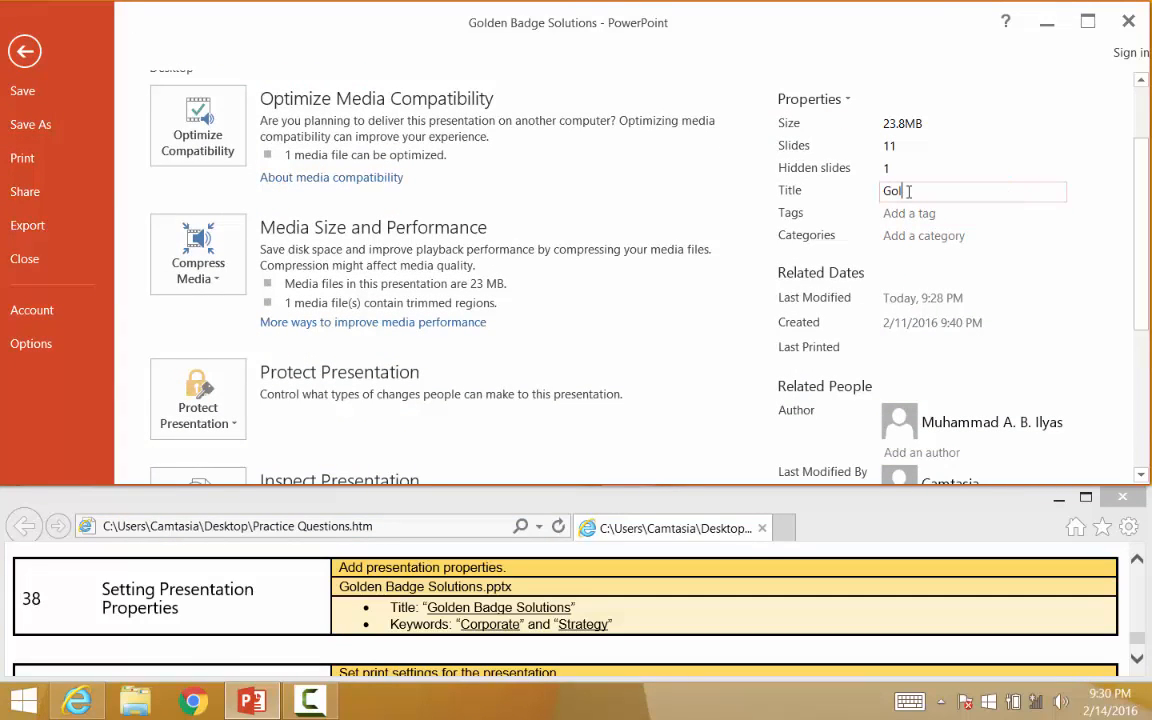
text(den Badge Solutions)
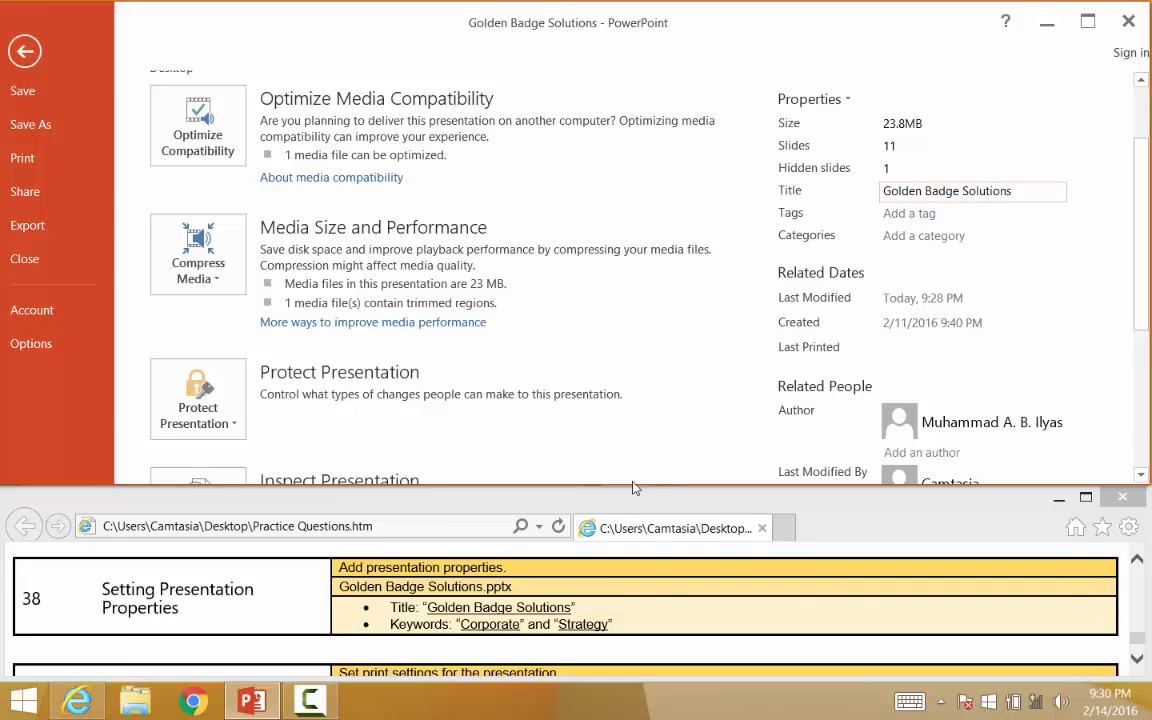
Expand the document information to show all properties
drag(1145, 204, 1146, 280)
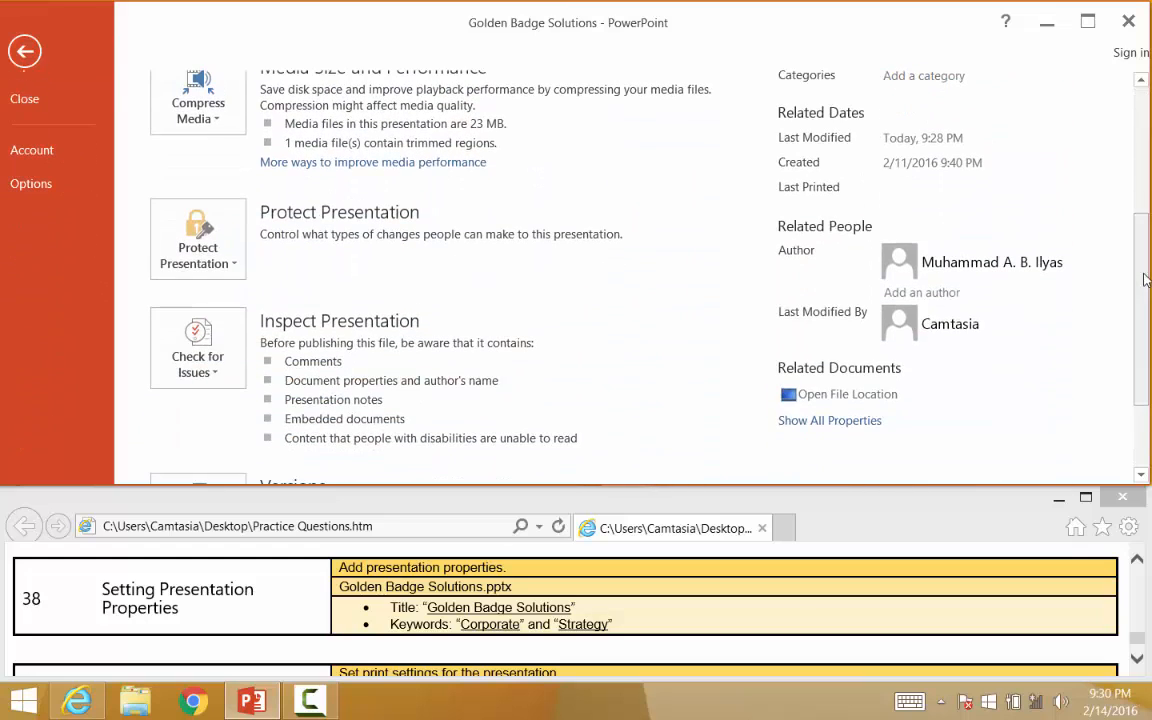
click(812, 424)
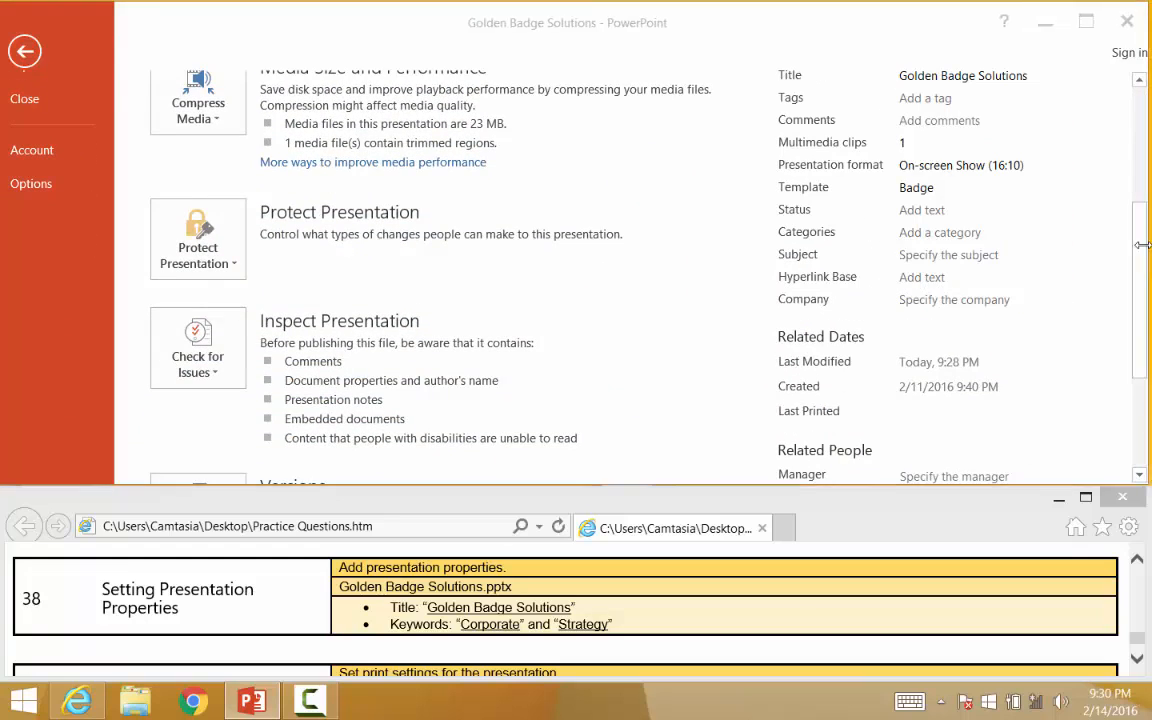
drag(1146, 232, 1147, 108)
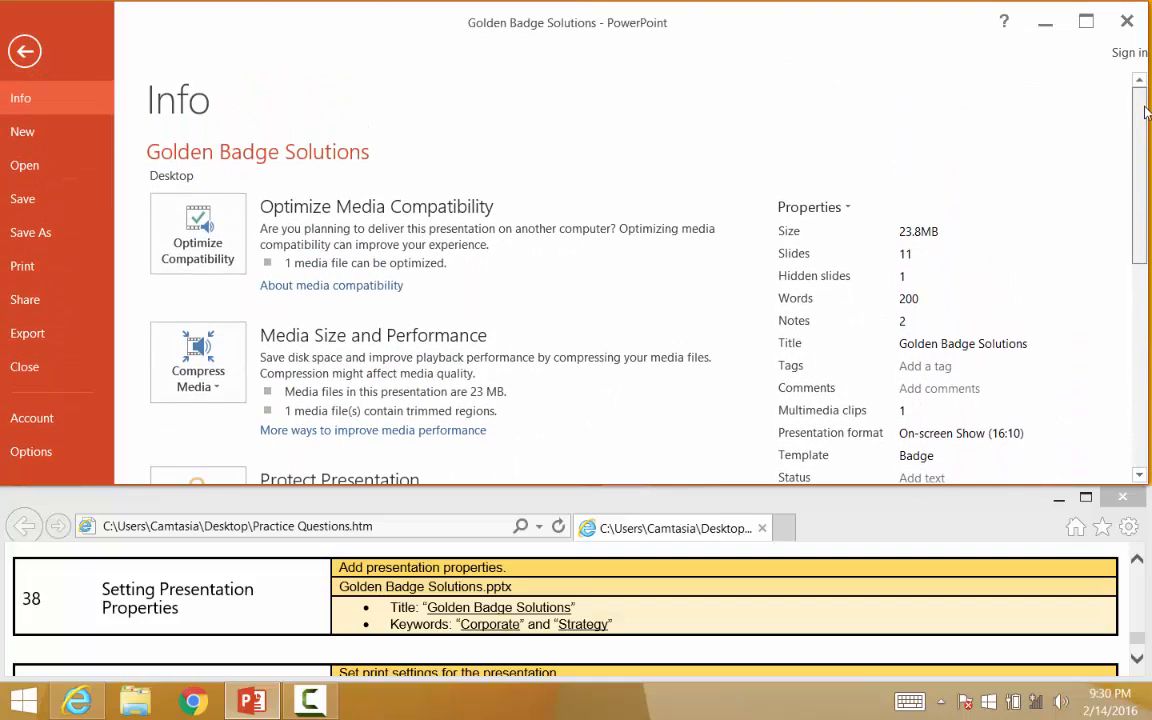
Open the Advanced Properties dialog and switch to its Summary tab
click(849, 207)
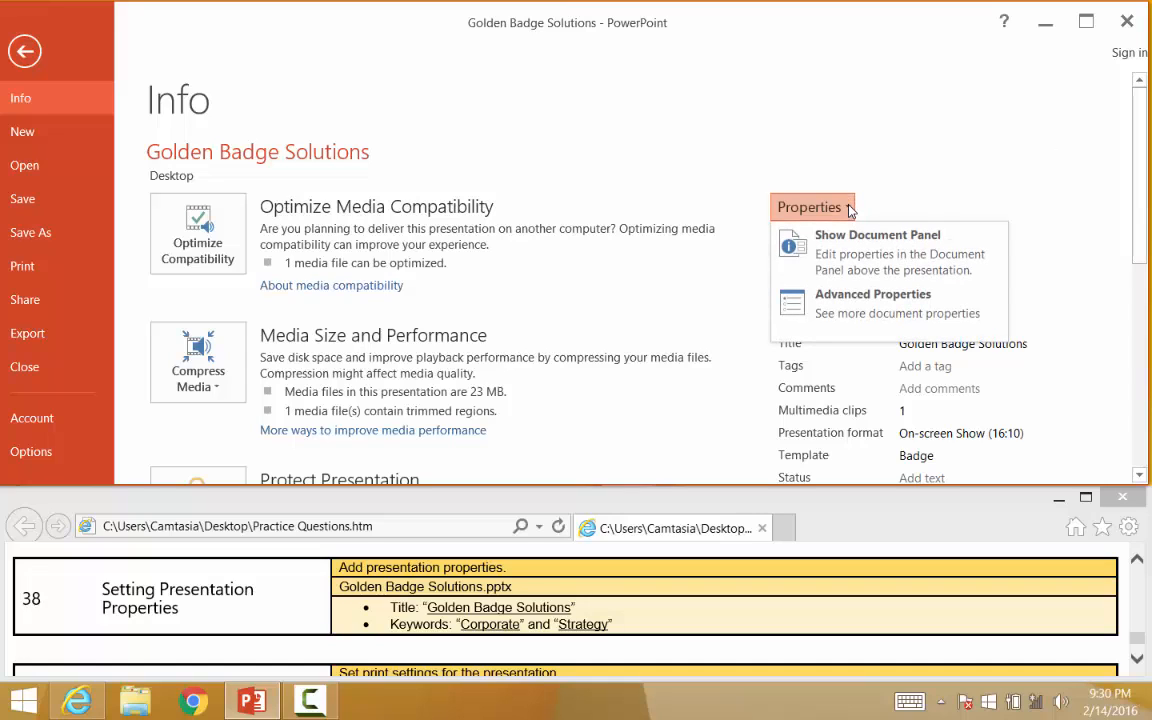
click(868, 318)
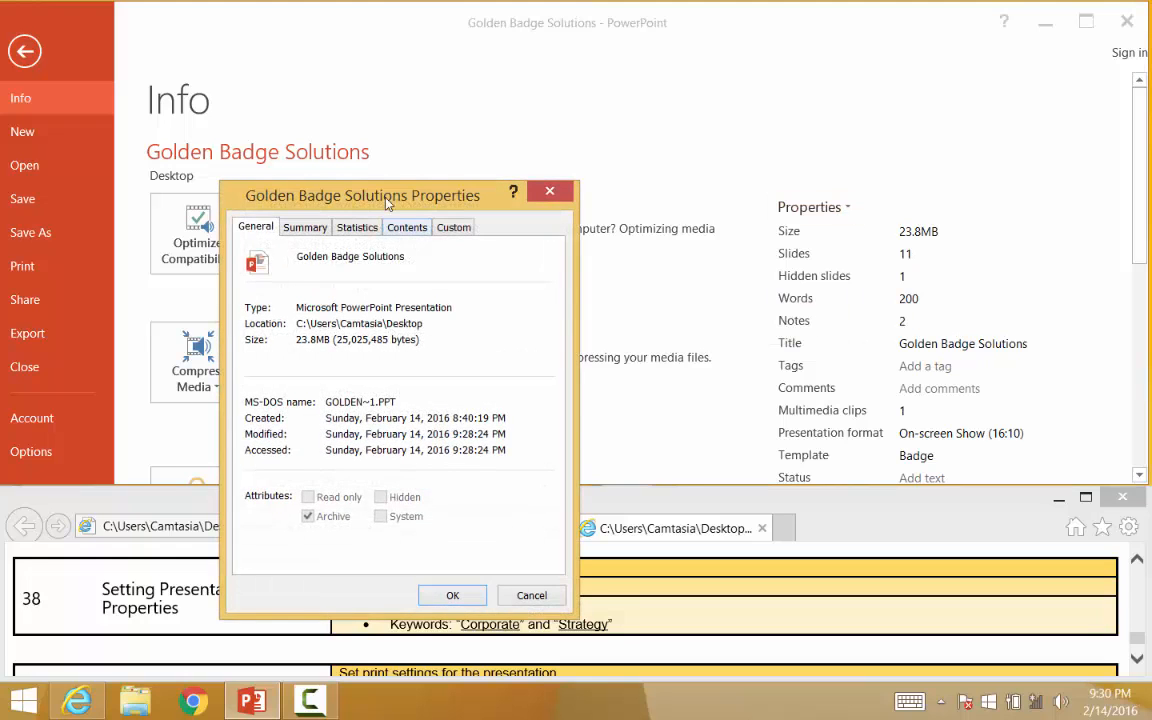
drag(428, 185, 856, 72)
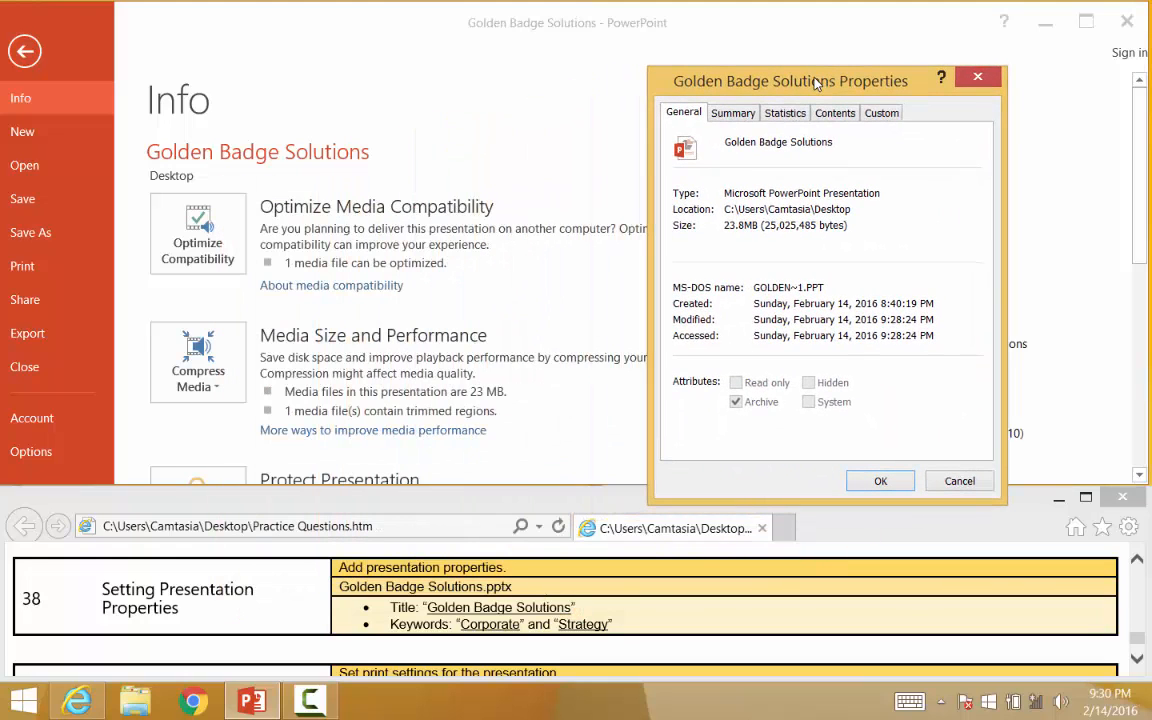
click(733, 113)
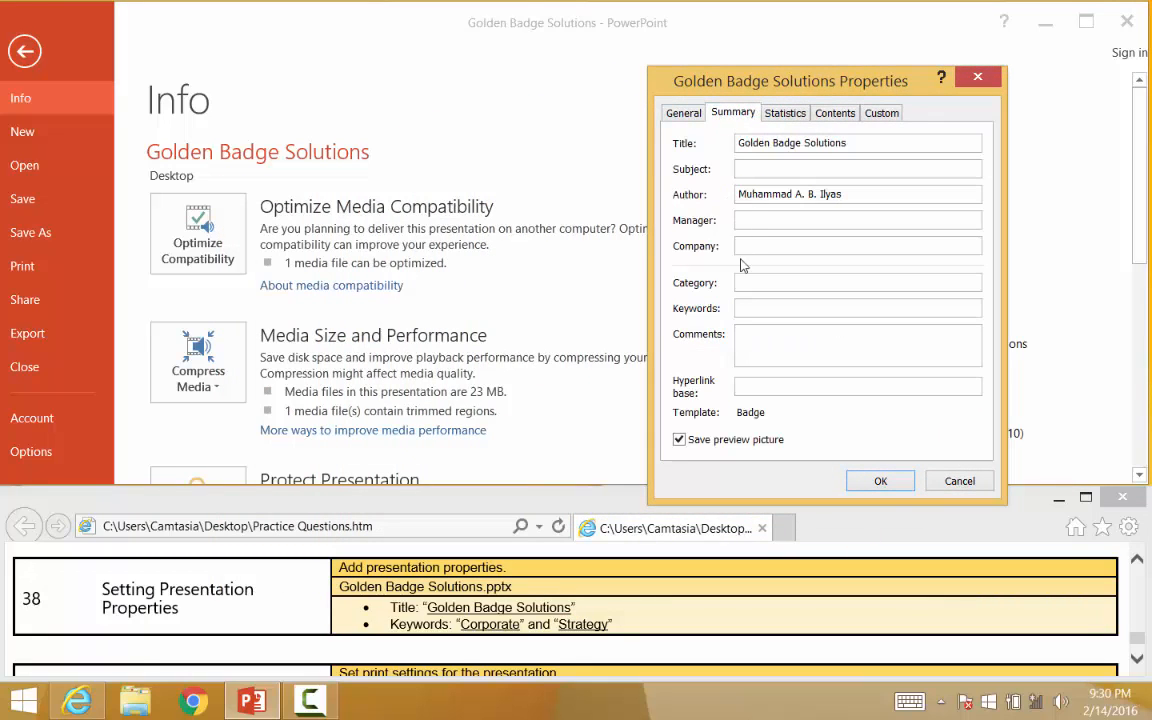
Set the presentation's Keywords property to Corporate Strategy and confirm the properties dialog
click(745, 310)
text(Corpo)
text(rate Strateg)
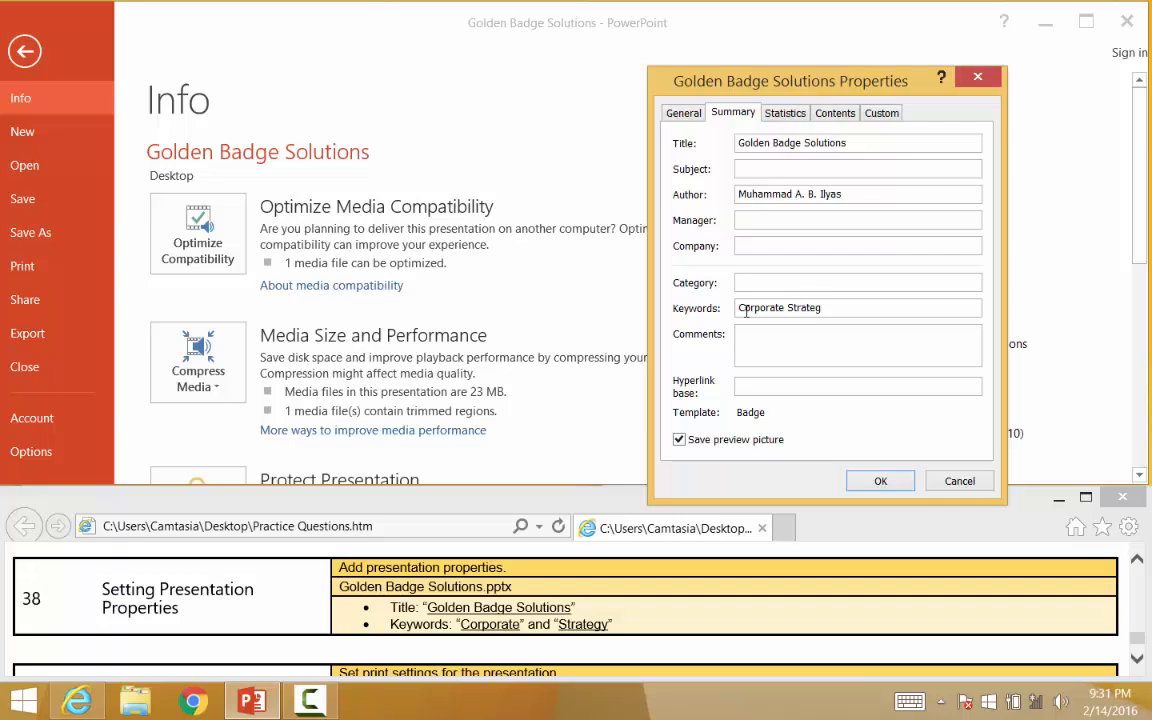
text(y)
click(880, 481)
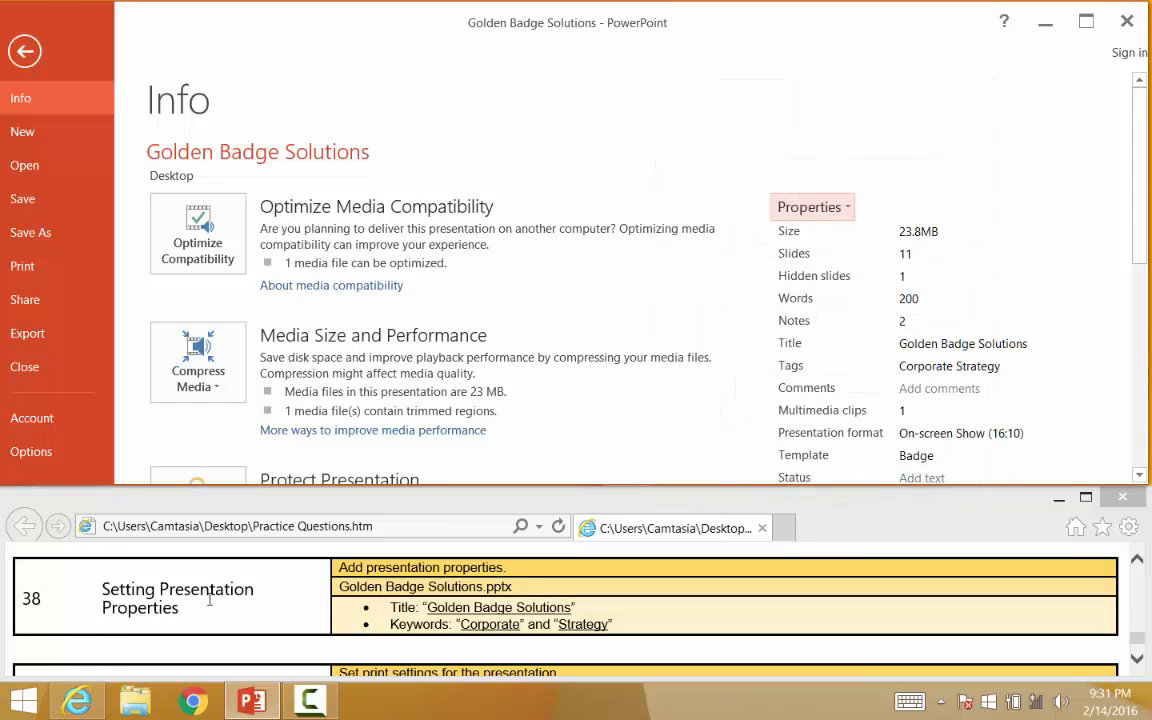
Open the Print page of the presentation to apply the next practice task's print settings
click(1137, 660)
click(1137, 660)
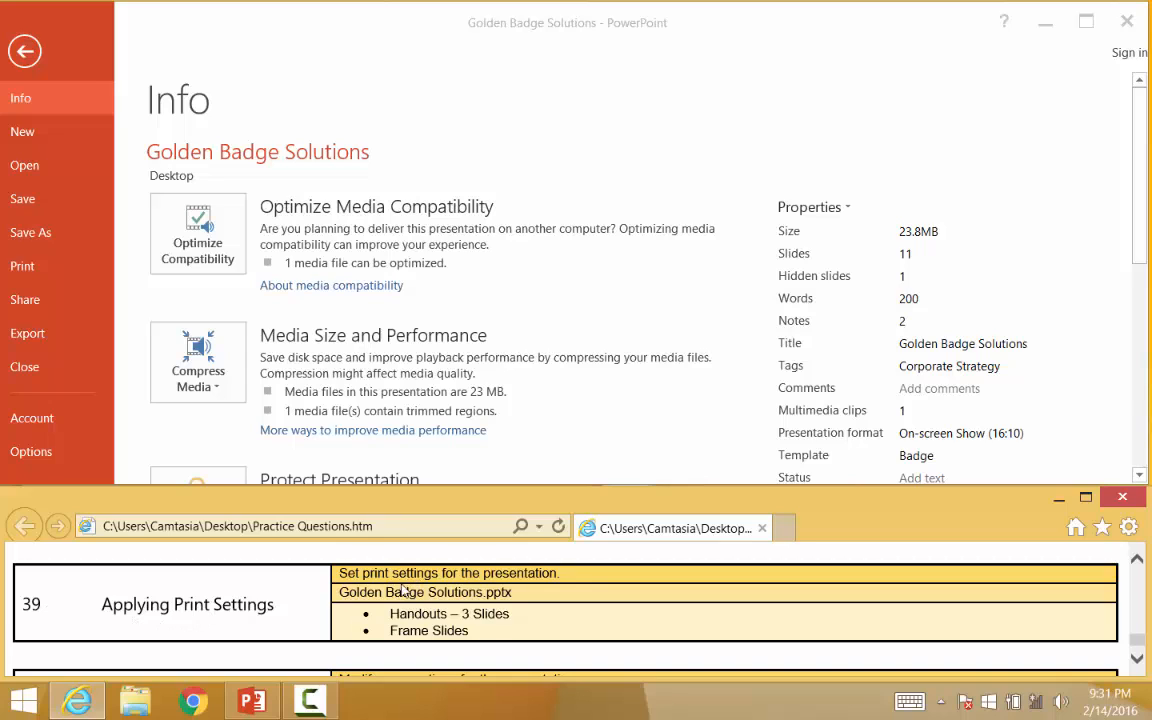
click(33, 244)
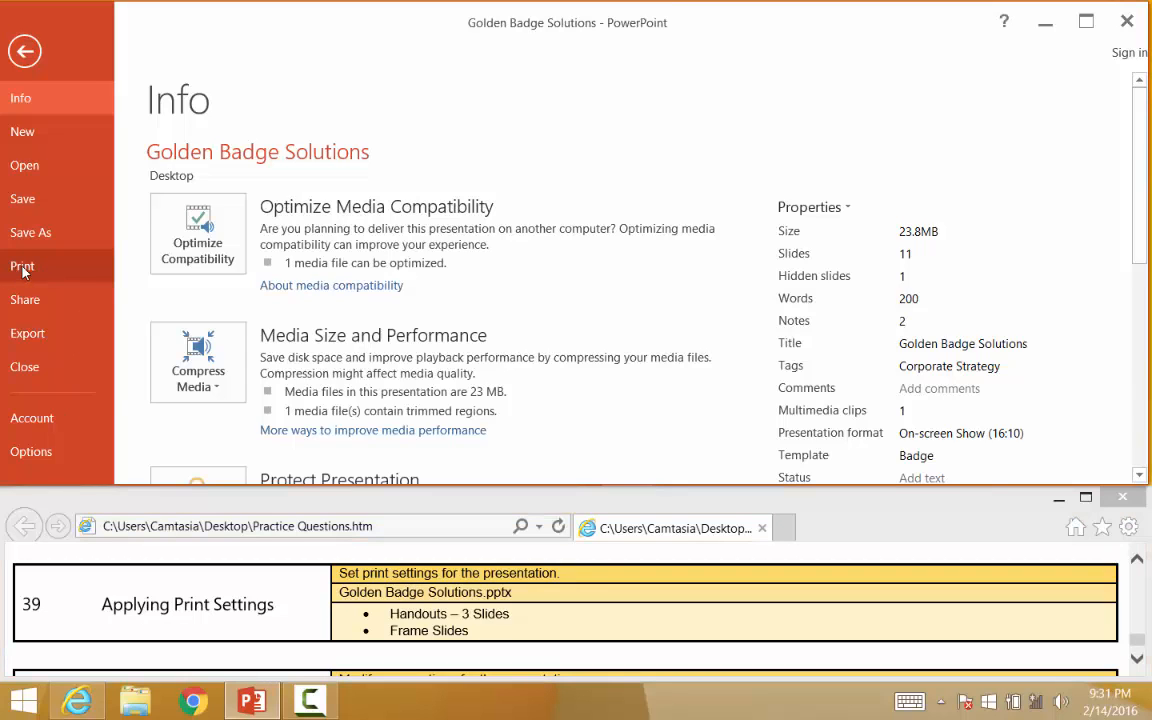
click(24, 272)
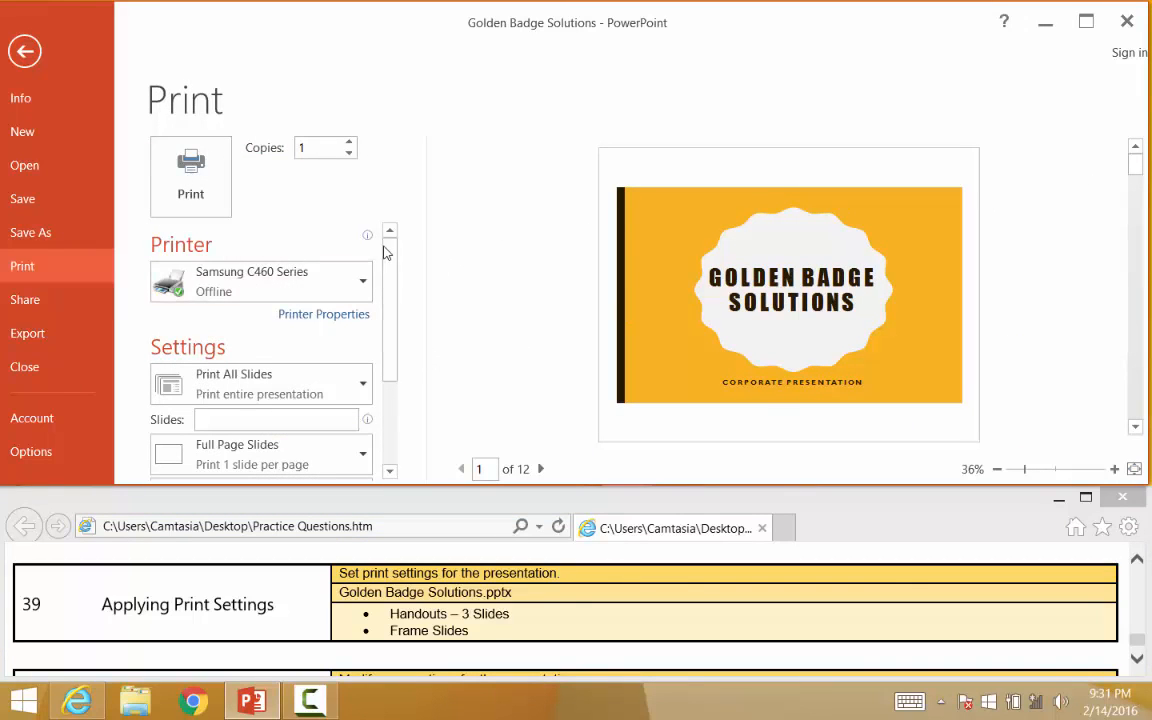
drag(386, 249, 396, 313)
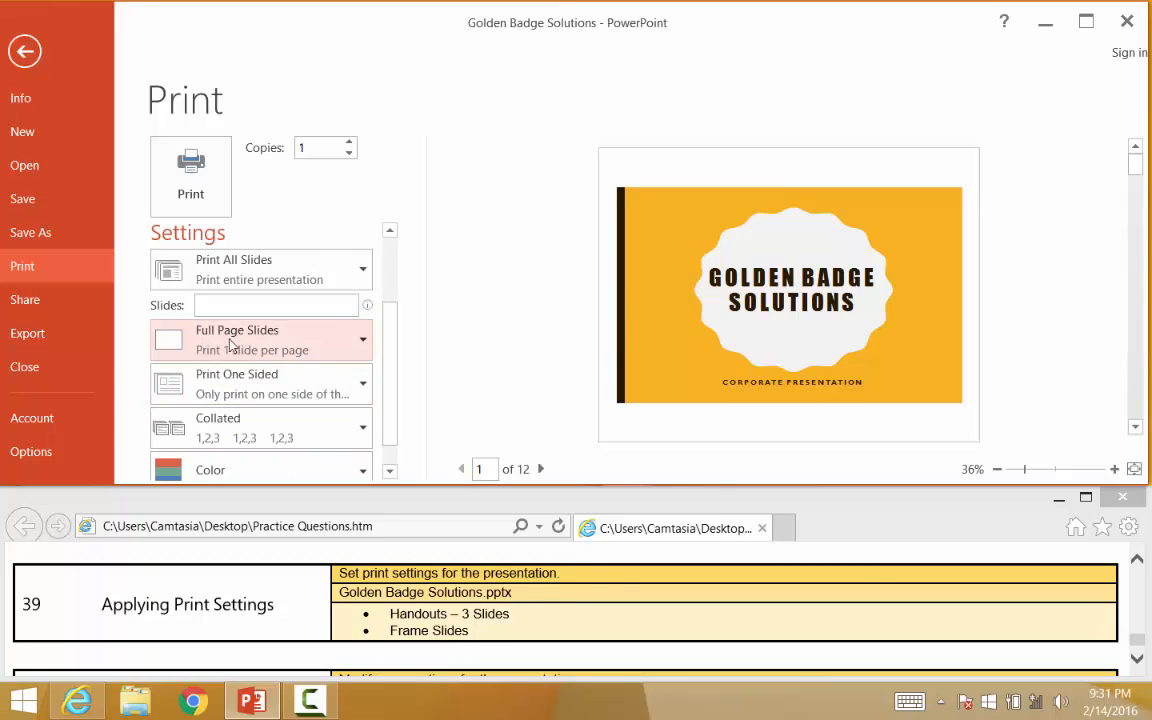
click(362, 344)
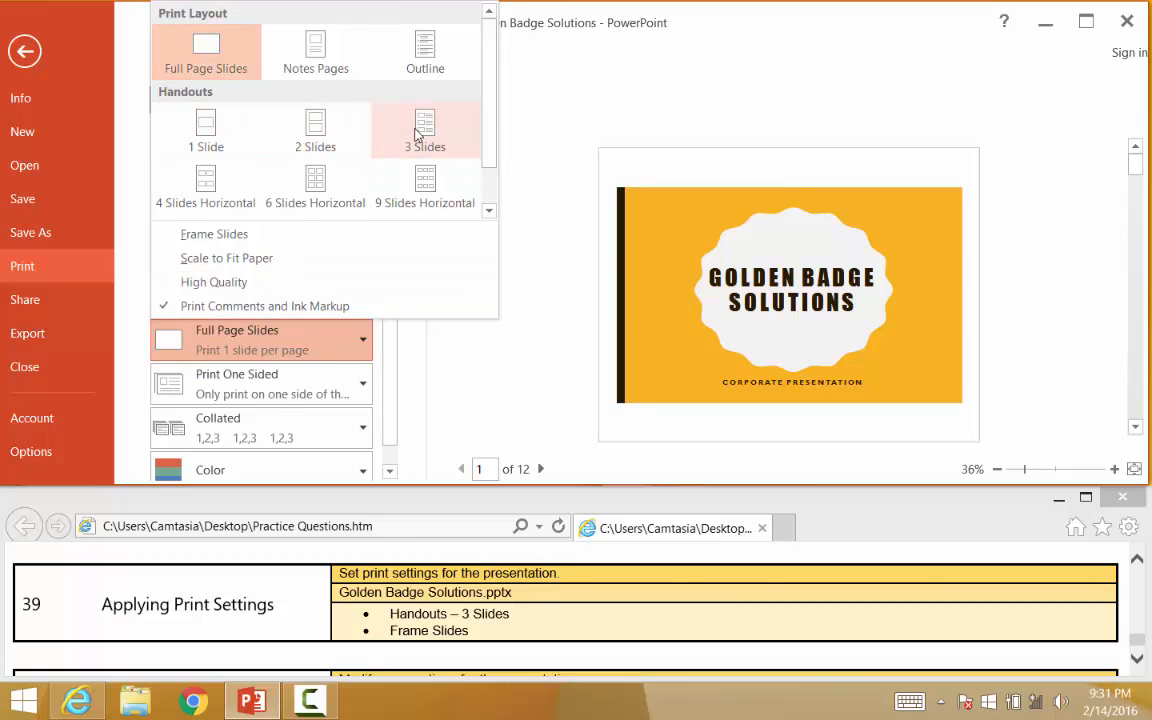
key(Escape)
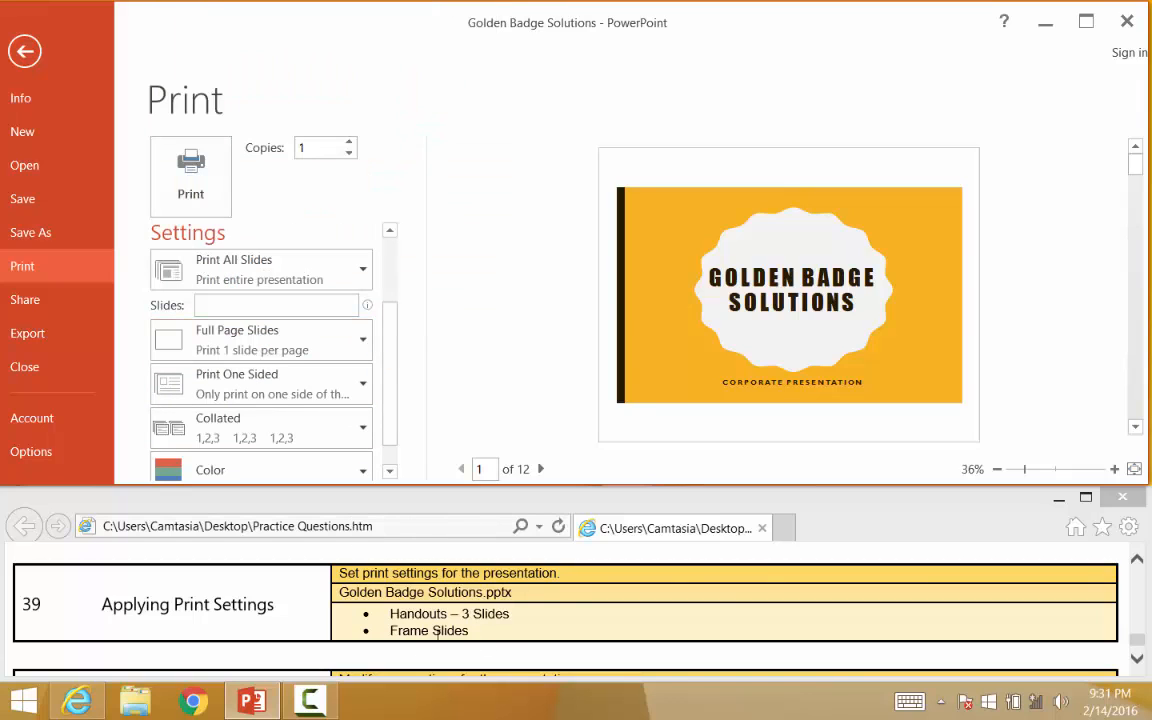